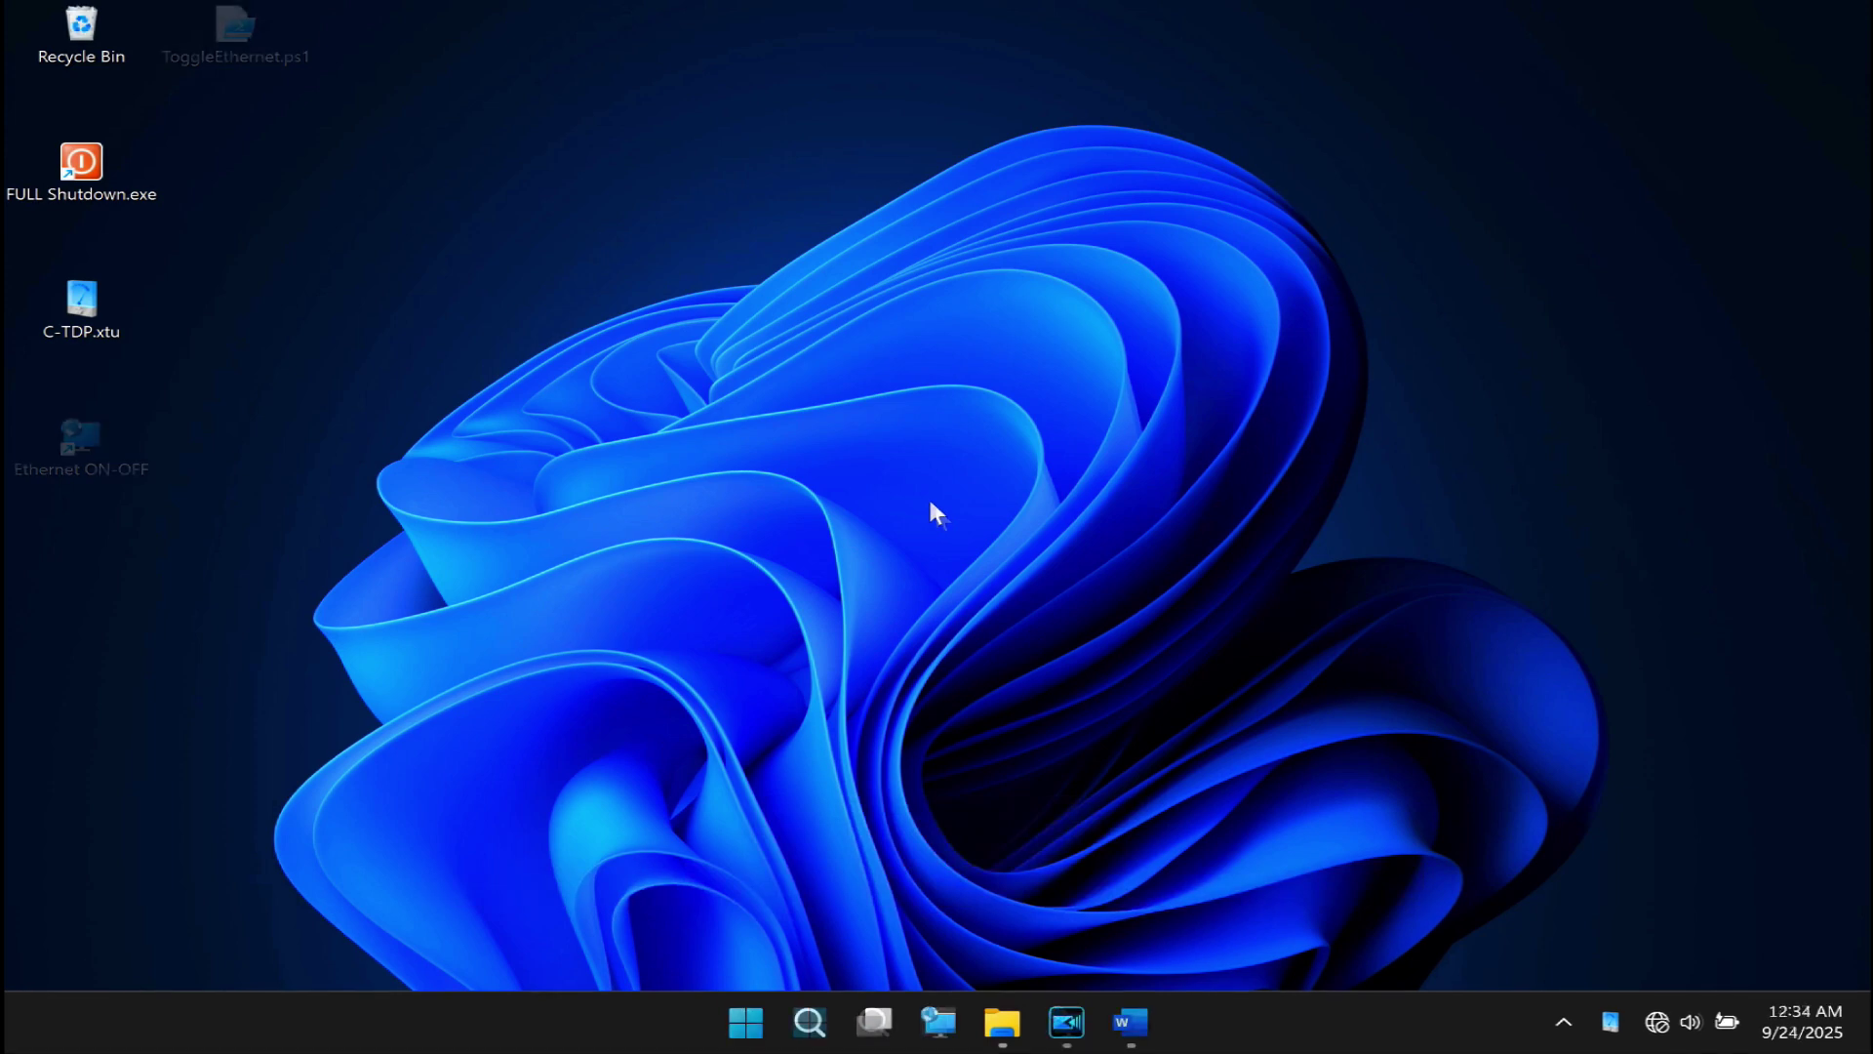
Step: Run Get-NetAdapter in an administrator Terminal to list the network adapters
key(super+x)
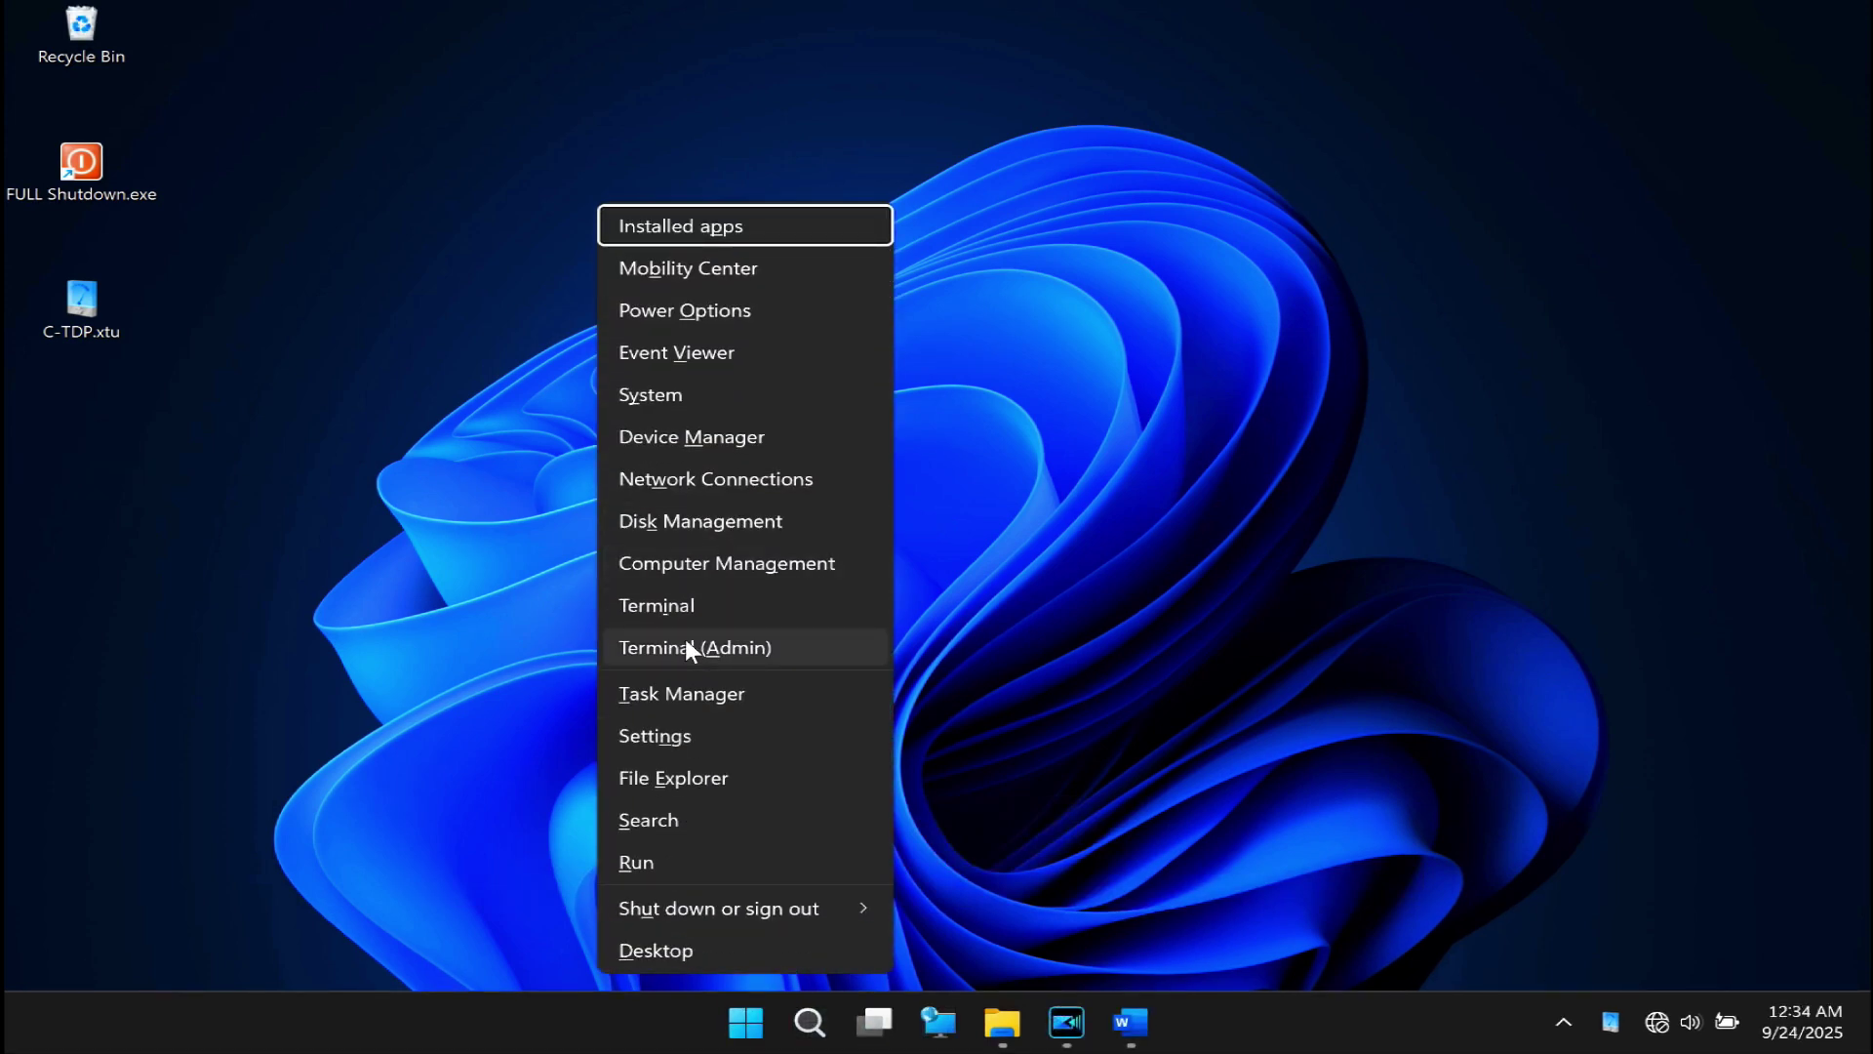
click(773, 644)
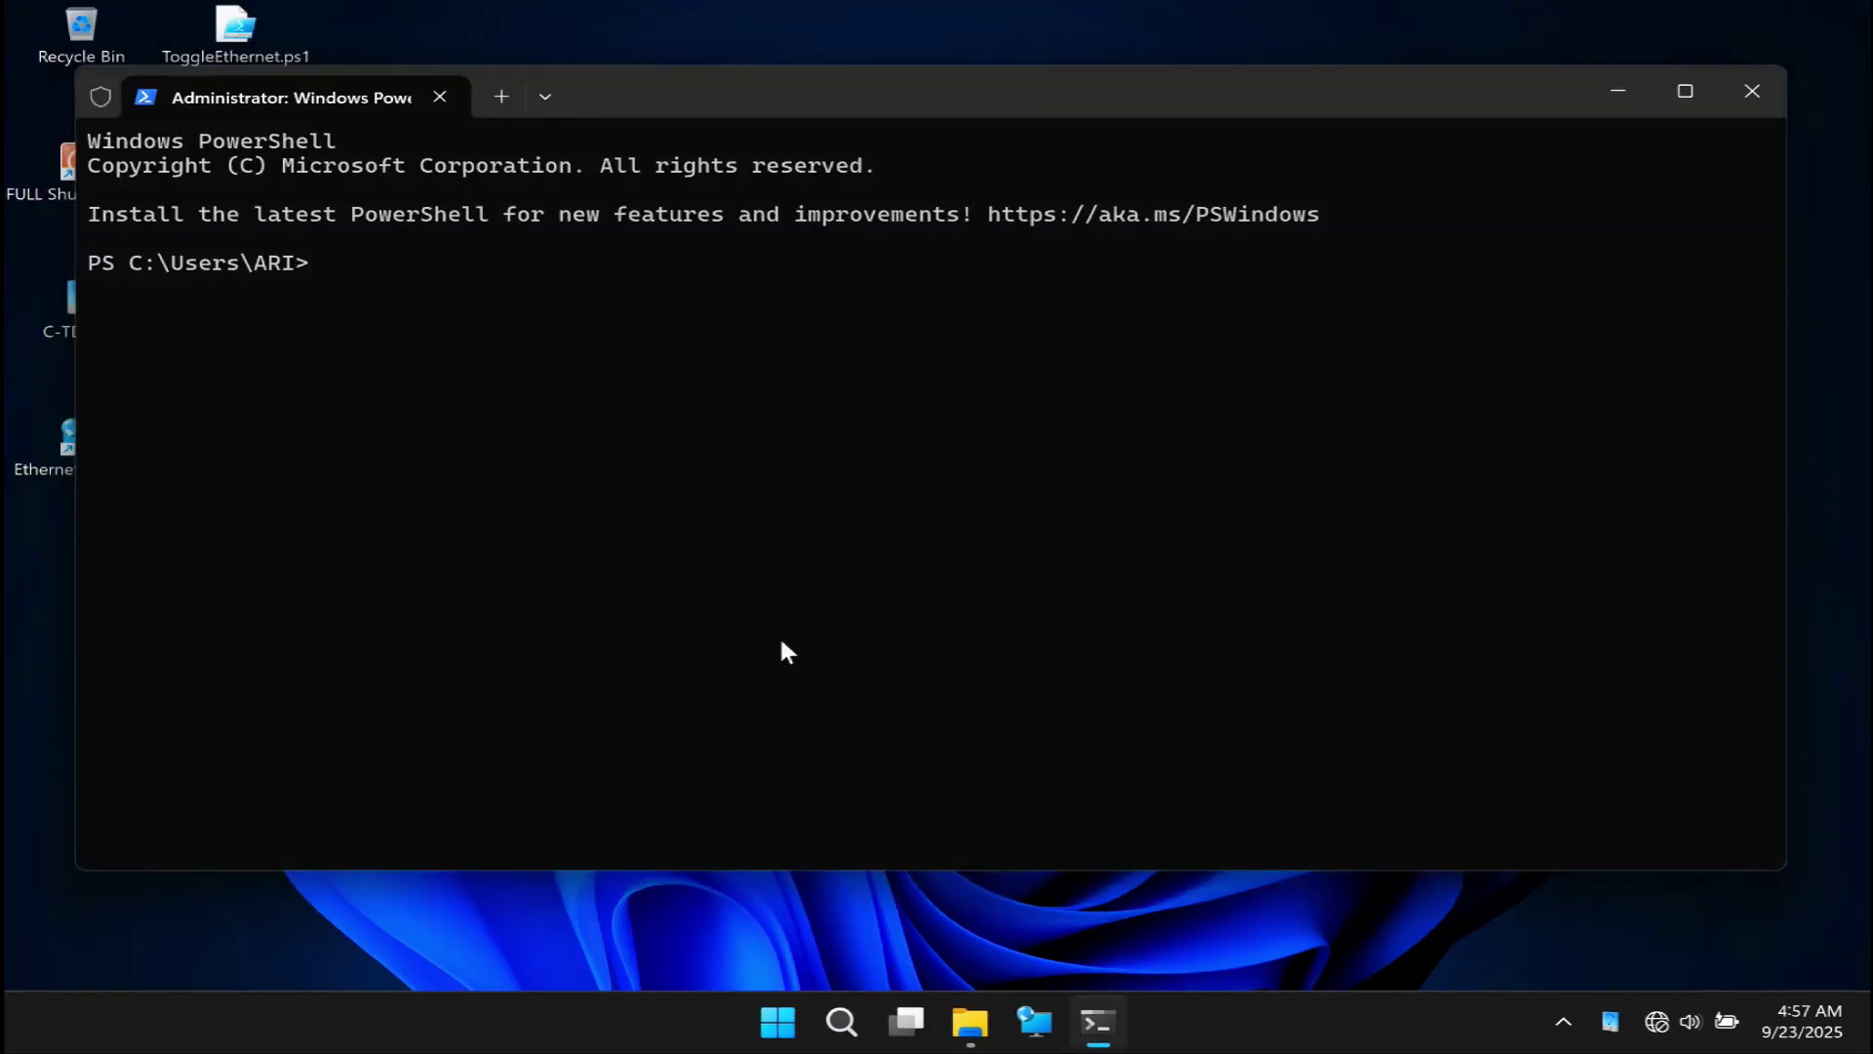
text(Get-NetAdapt)
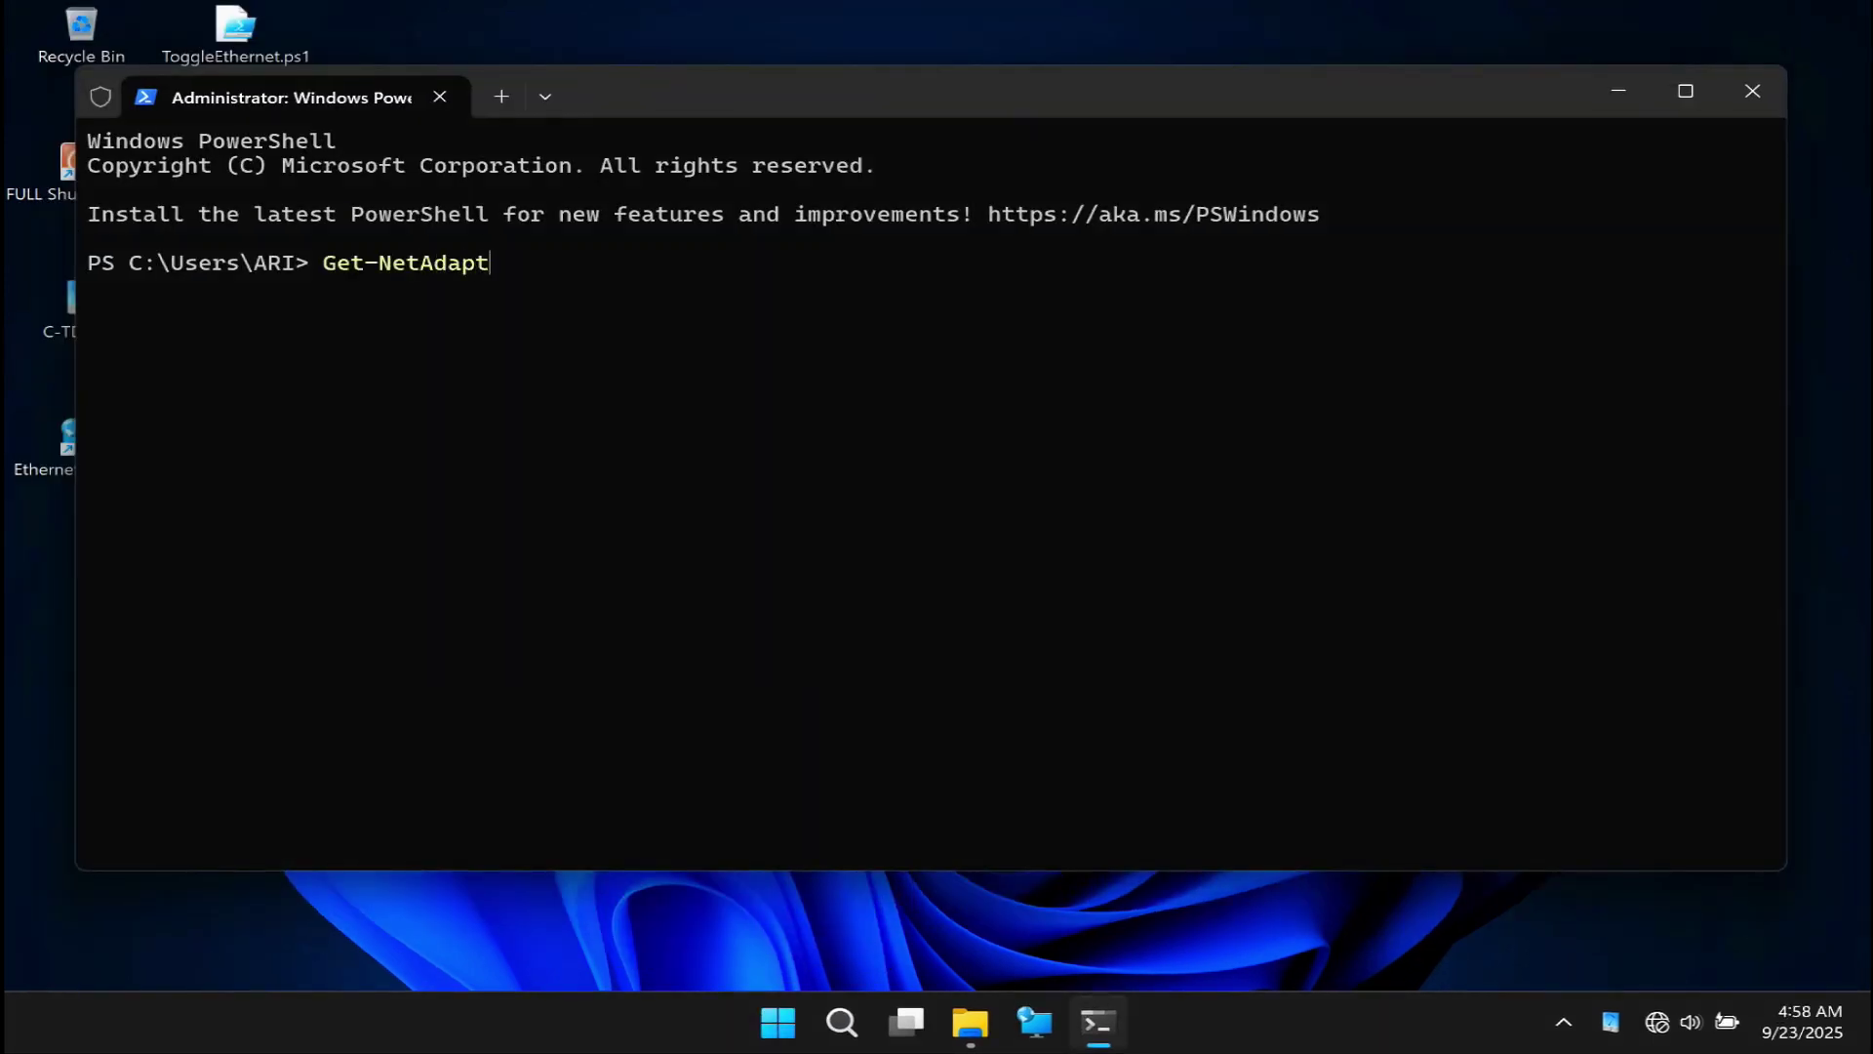
text(er)
key(Return)
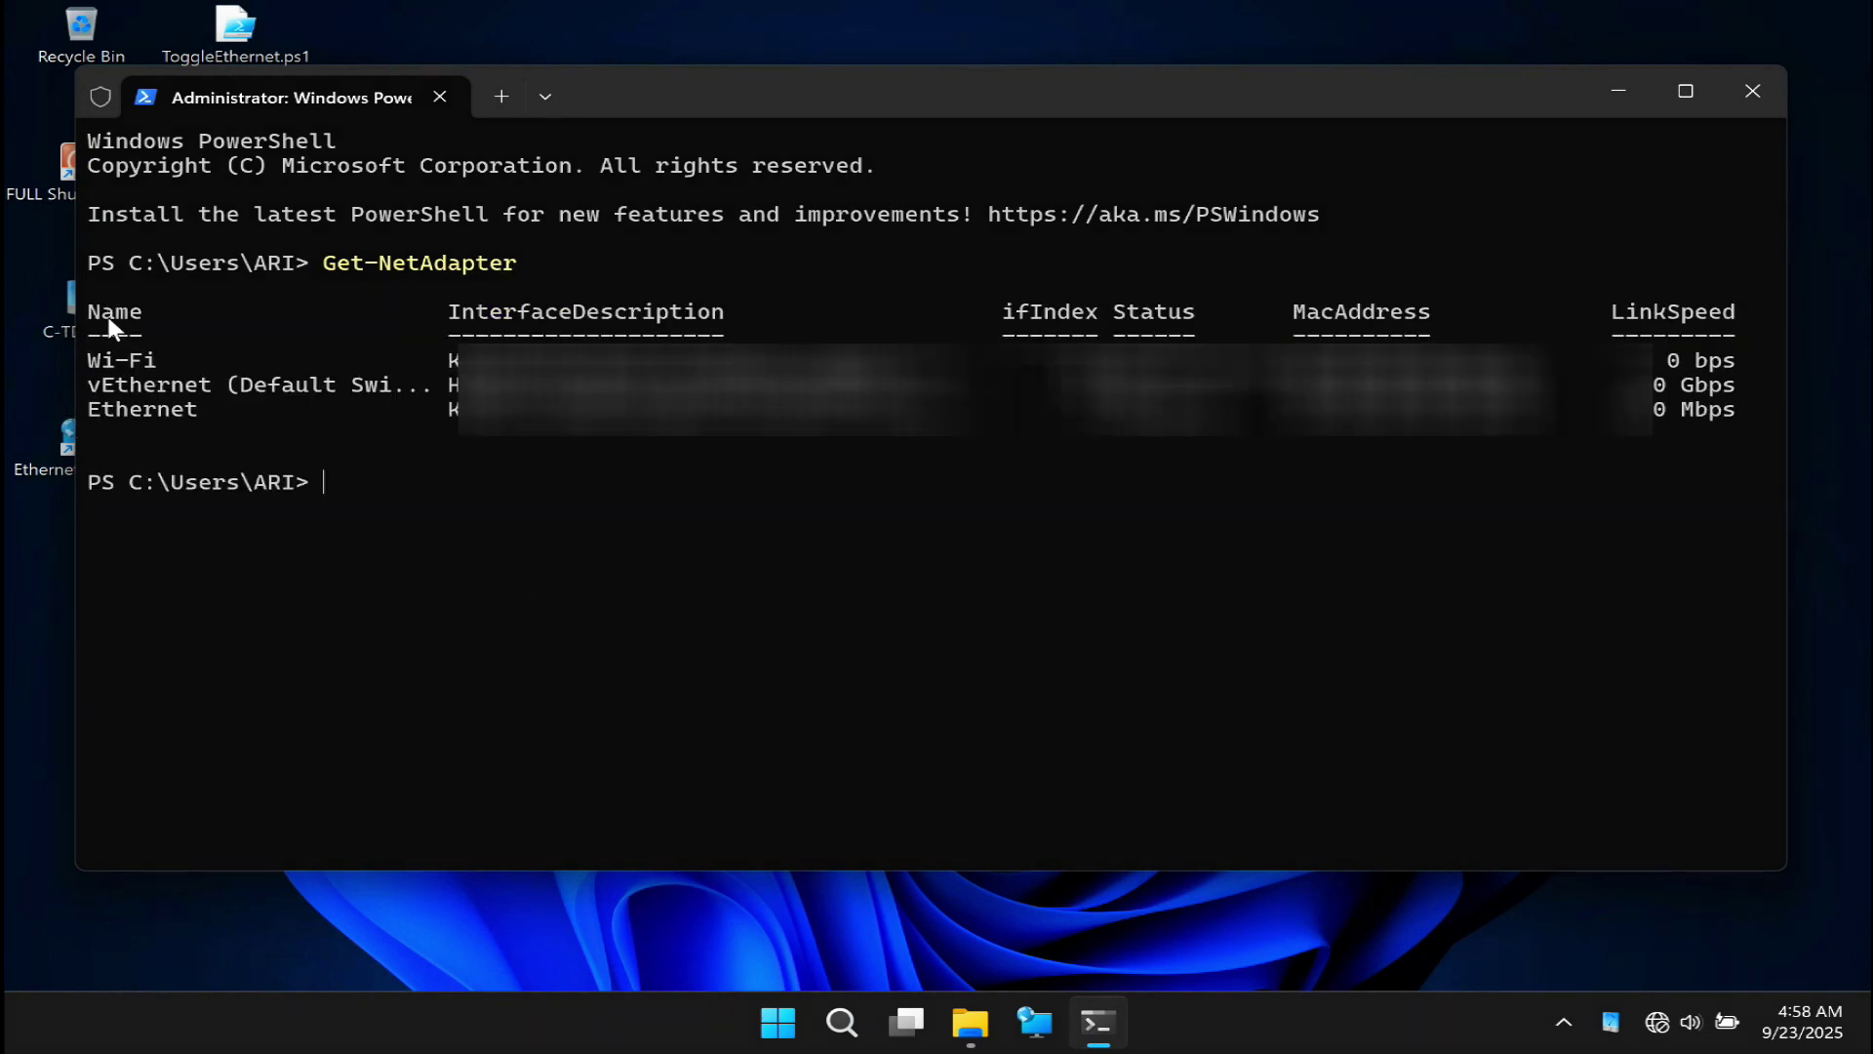
Step: Copy the adapter name 'Ethernet' from the listing and close the terminal
drag(123, 317, 155, 313)
drag(90, 412, 173, 413)
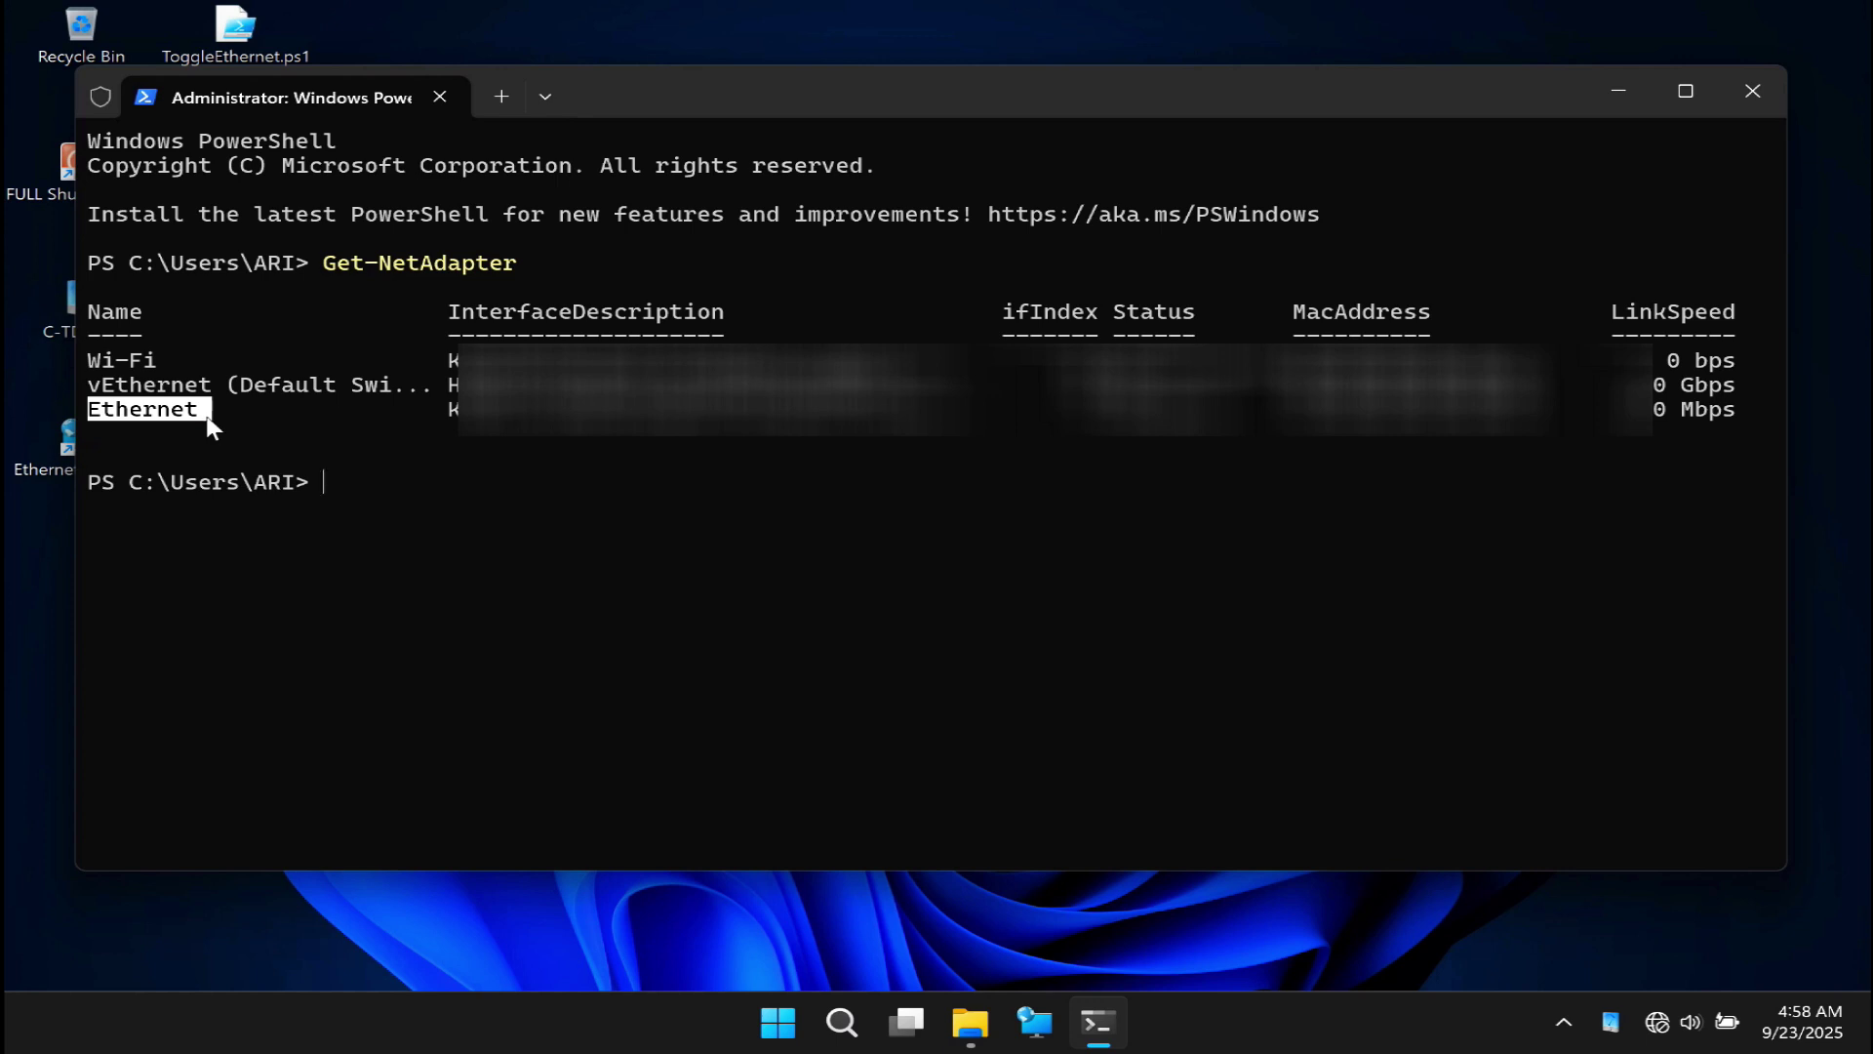
right_click(206, 424)
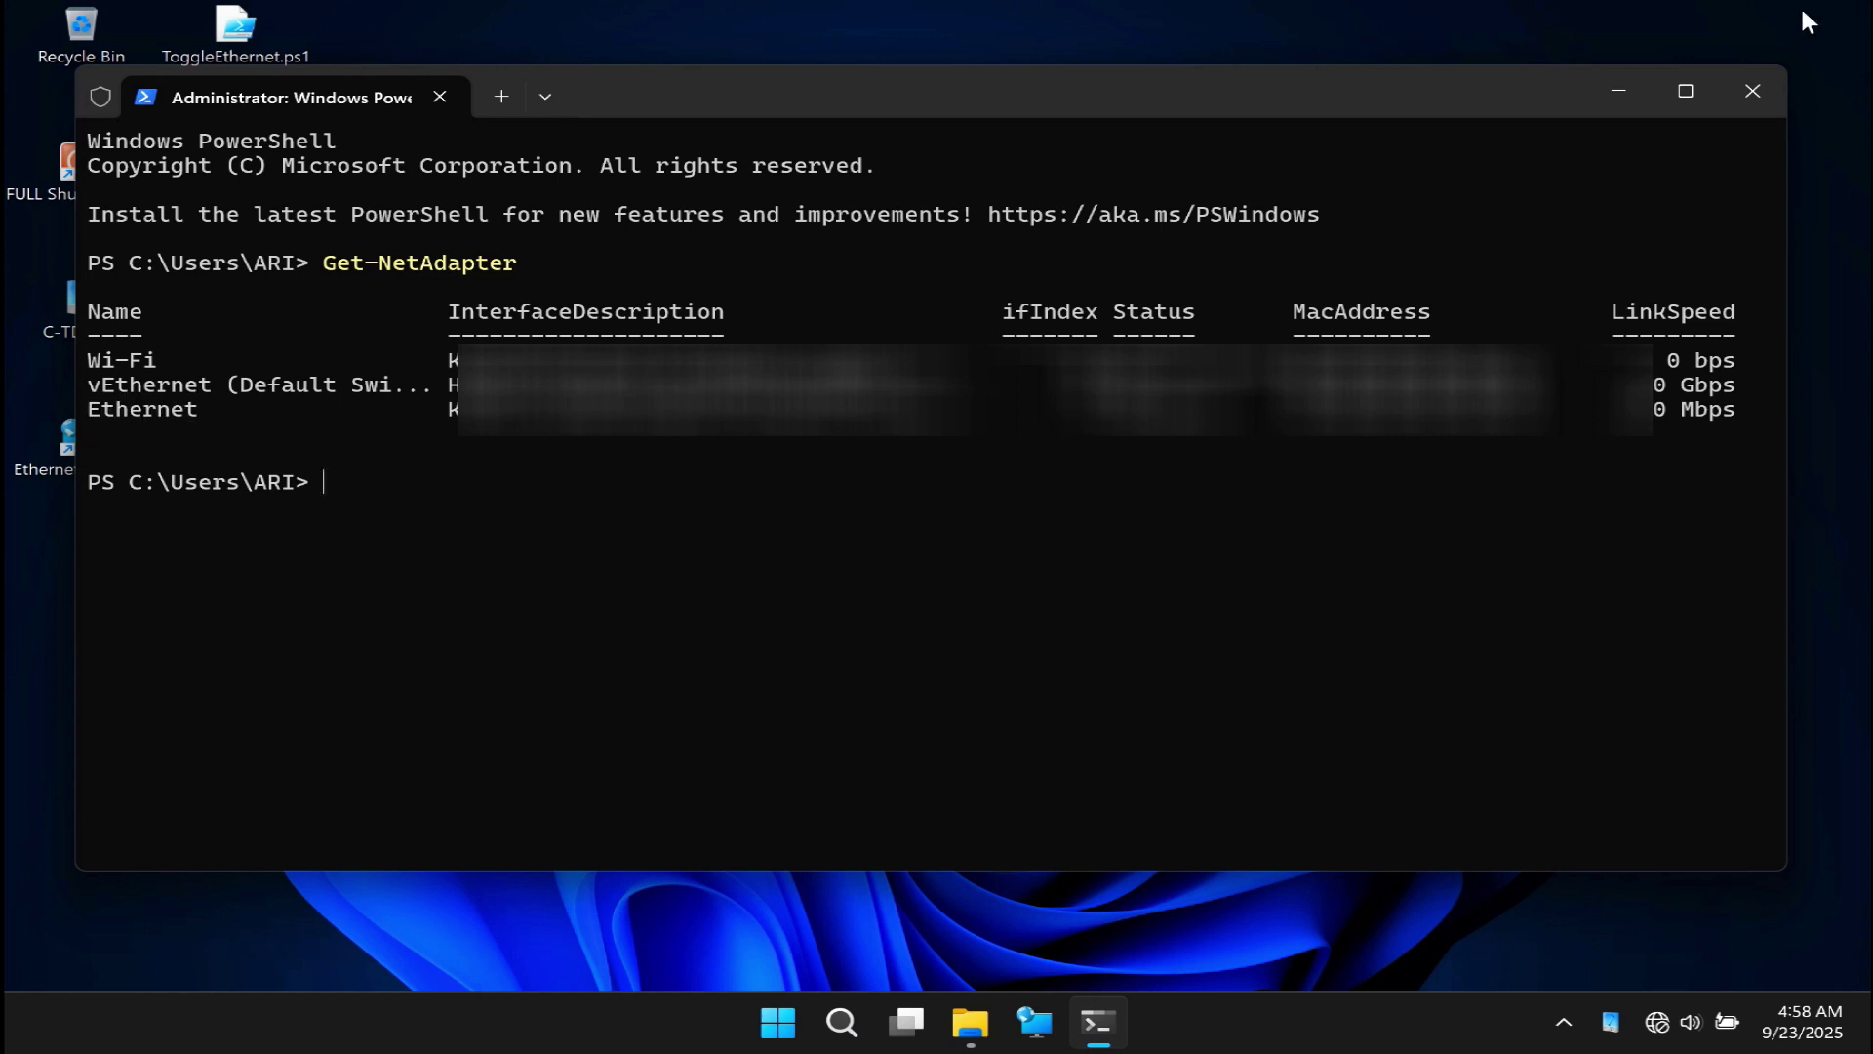
click(1747, 111)
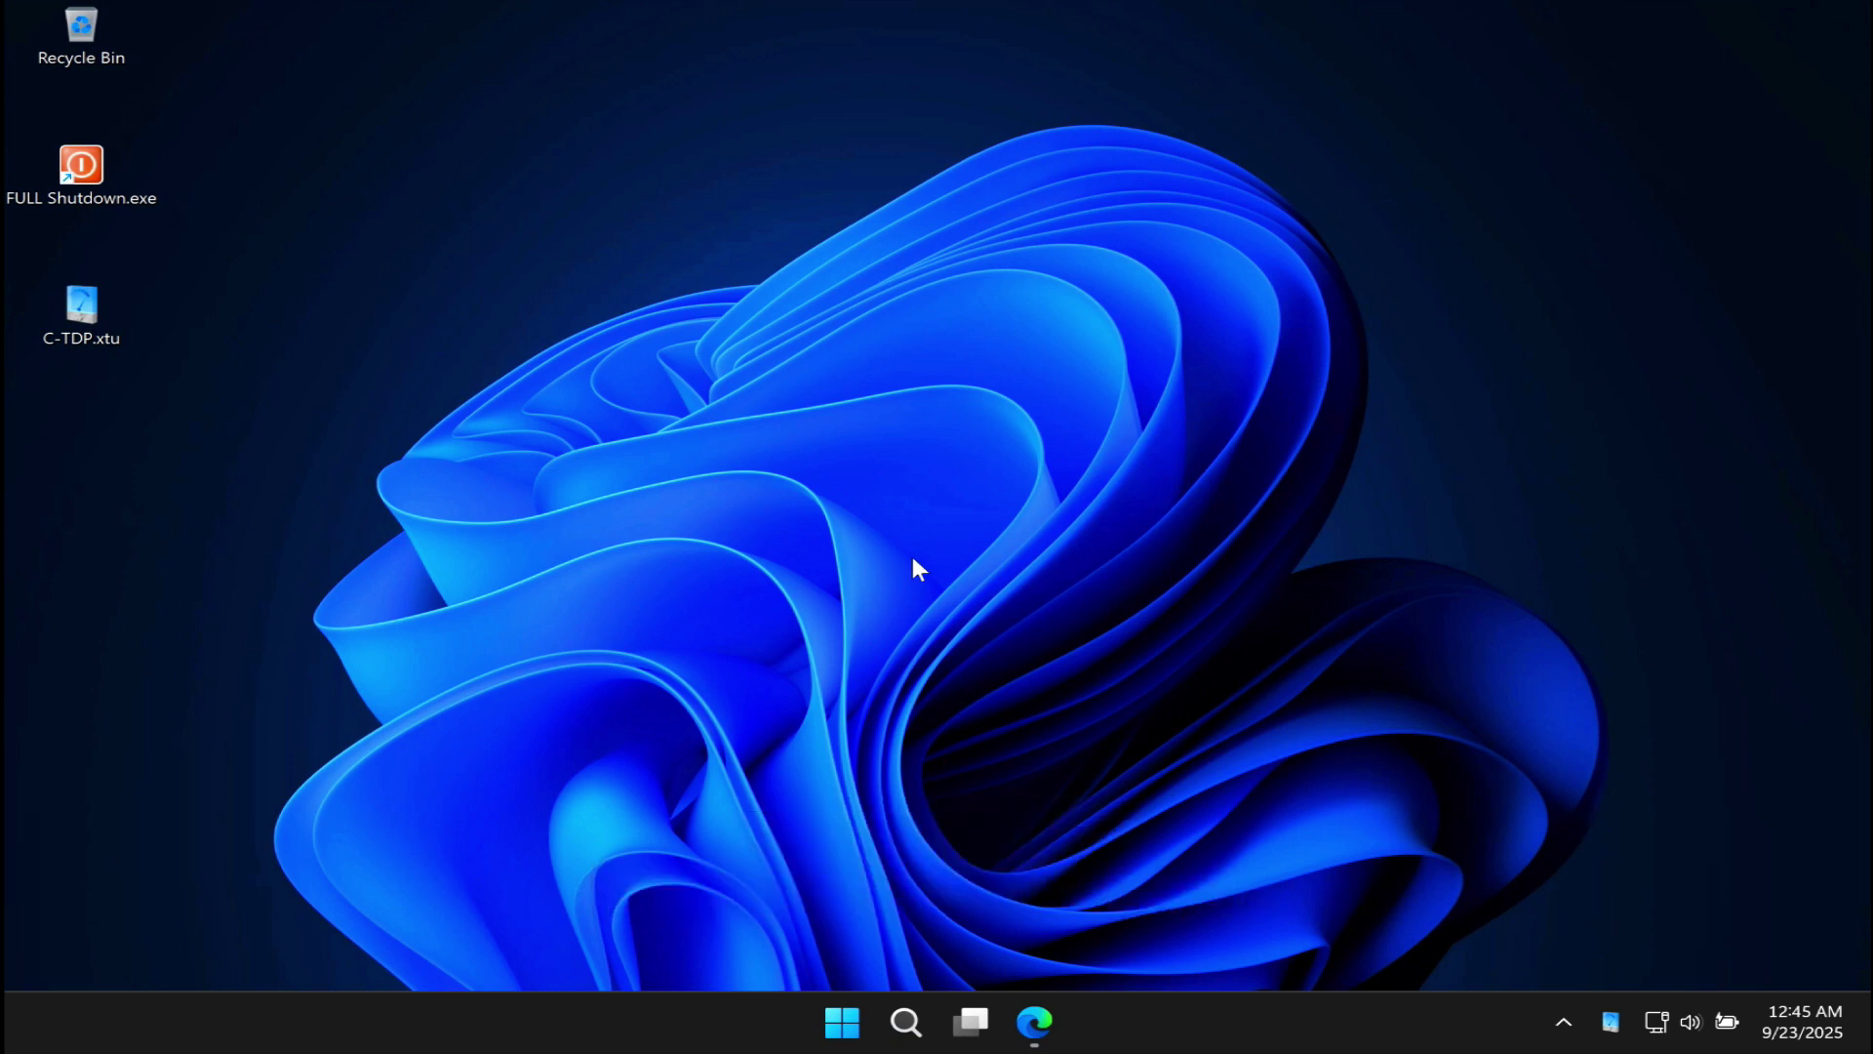
Step: Launch Notepad from Windows search to start writing the Ethernet toggle script
click(906, 1022)
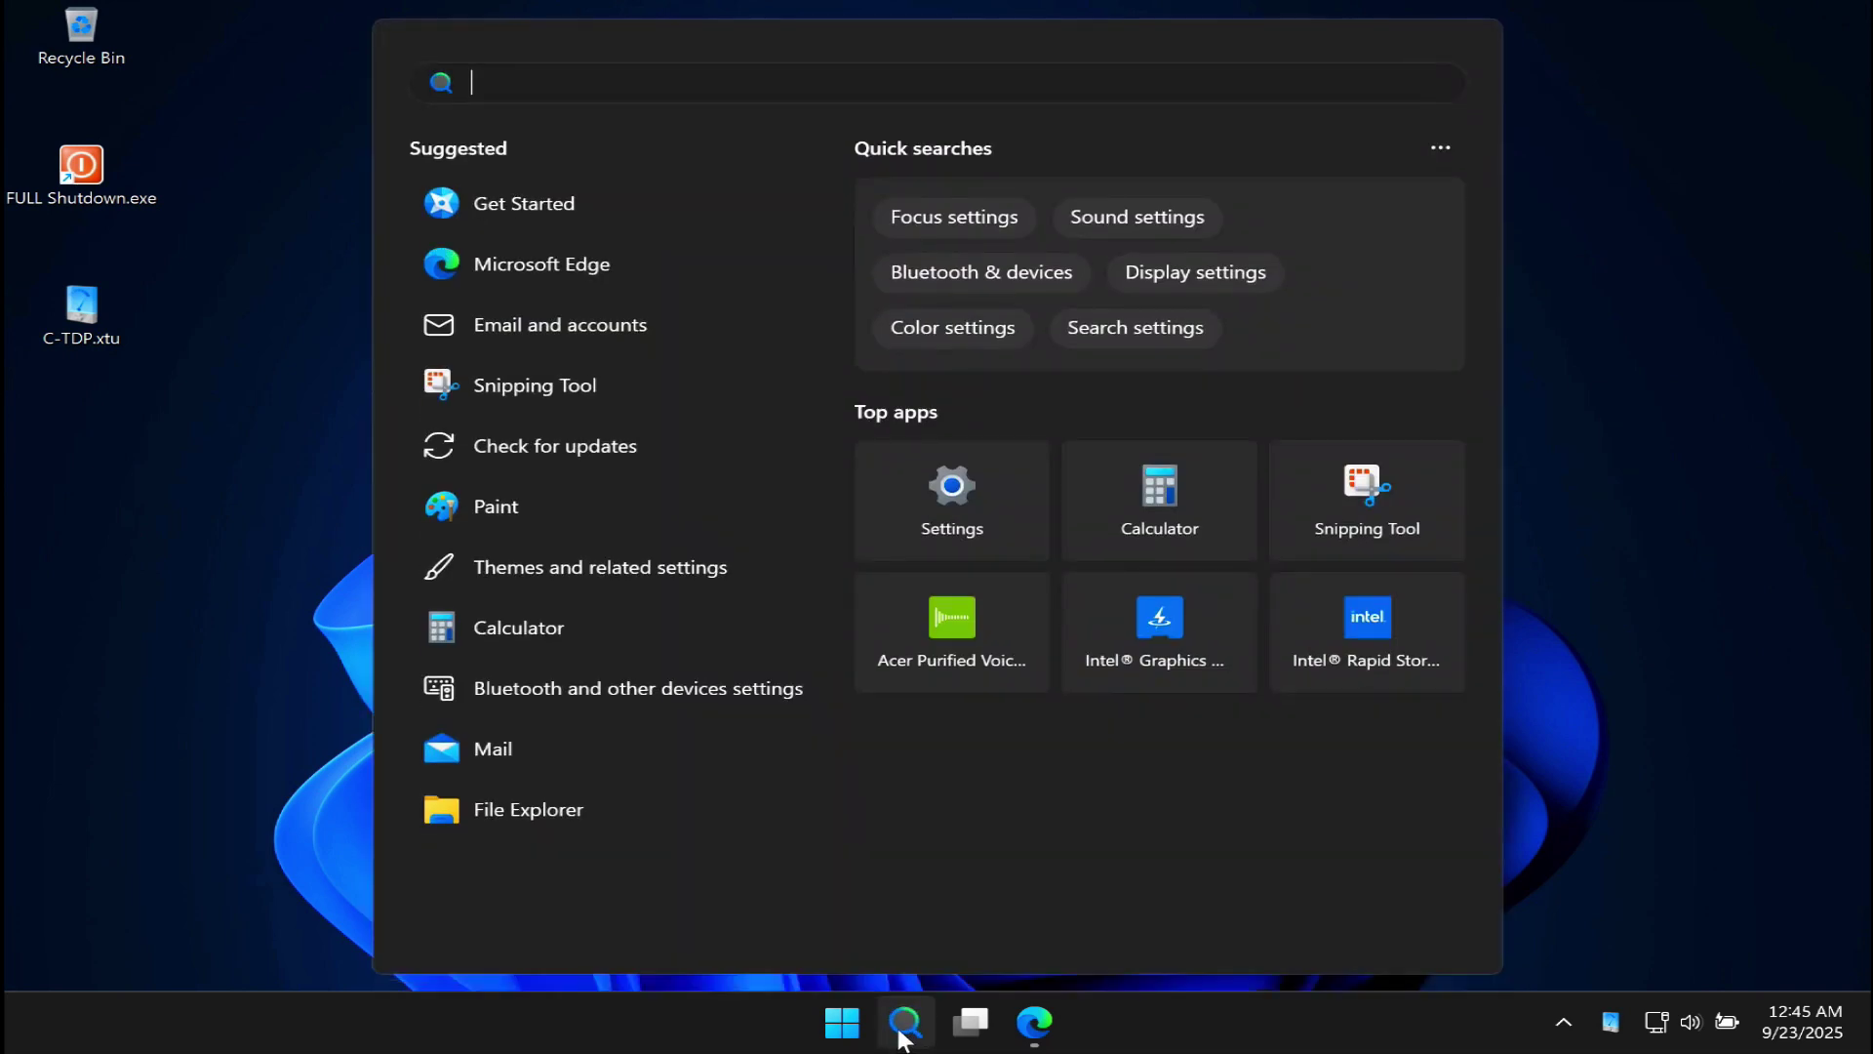
text(narratorote)
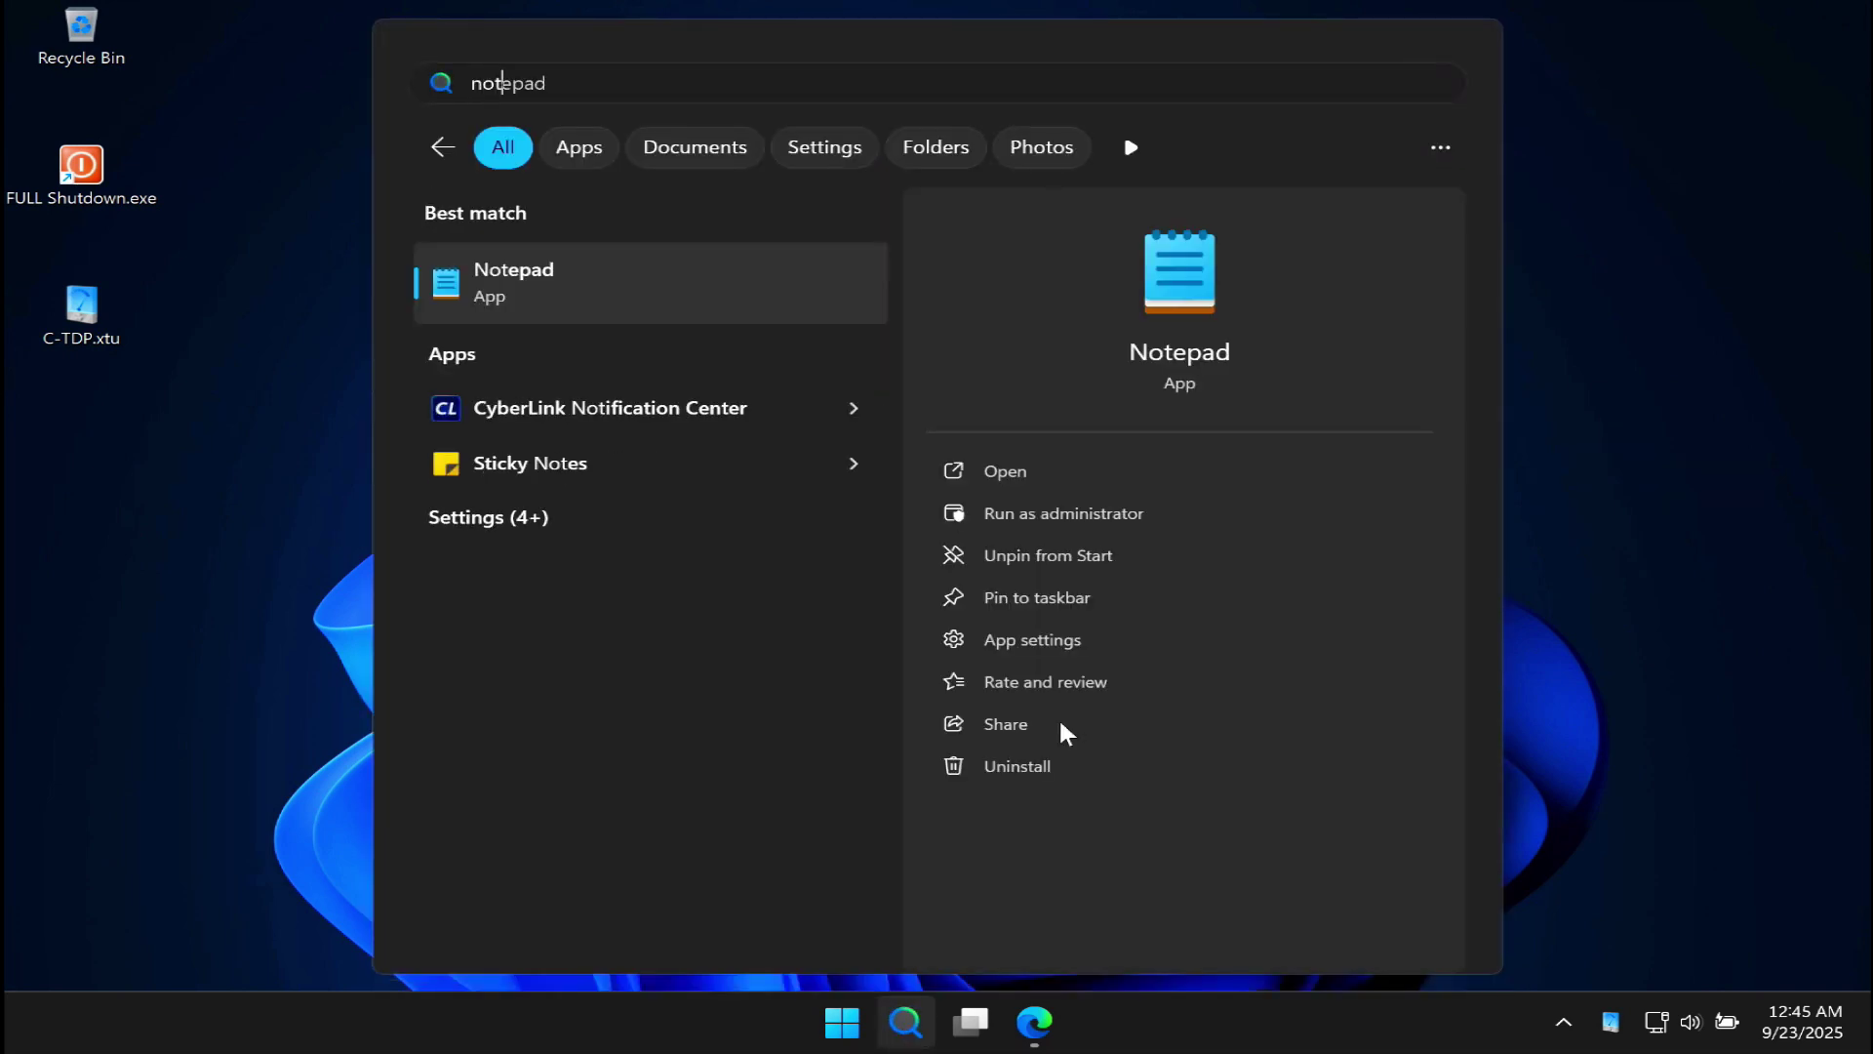
key(Return)
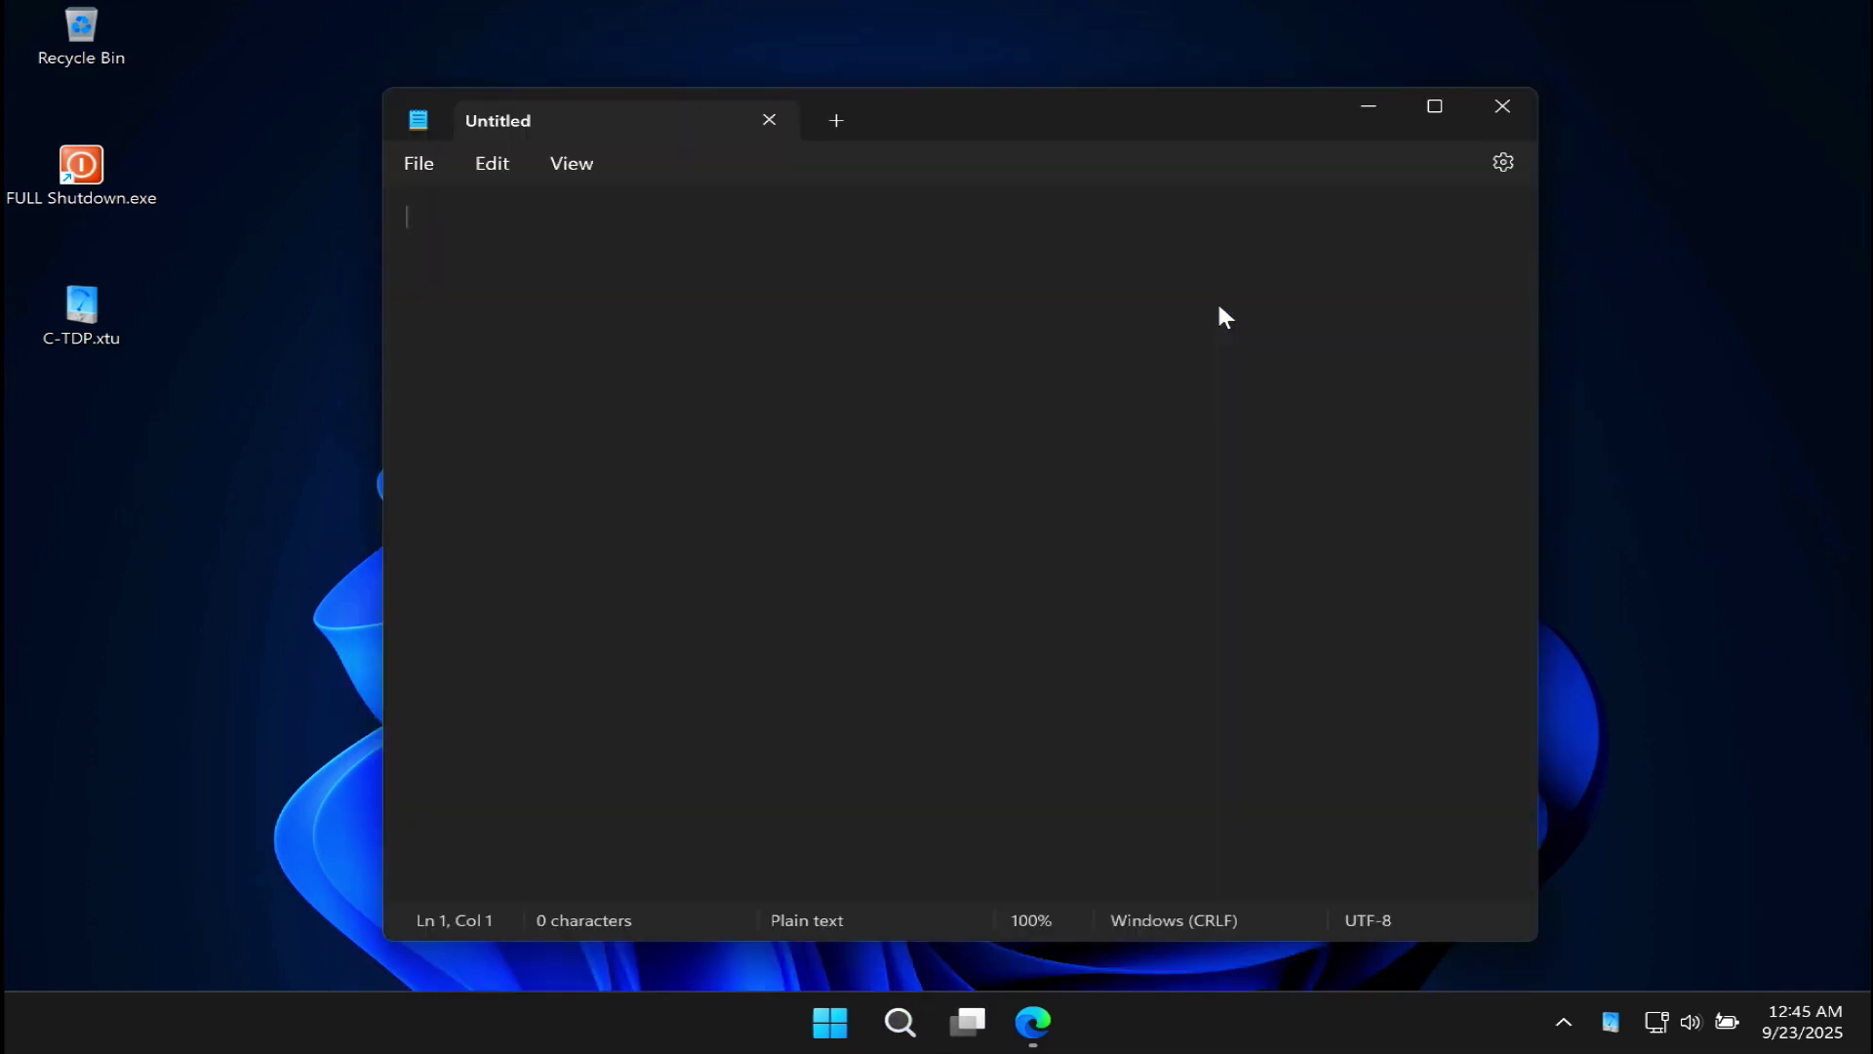
text($)
text(adapter = "Eth)
text(ernet" $net = G)
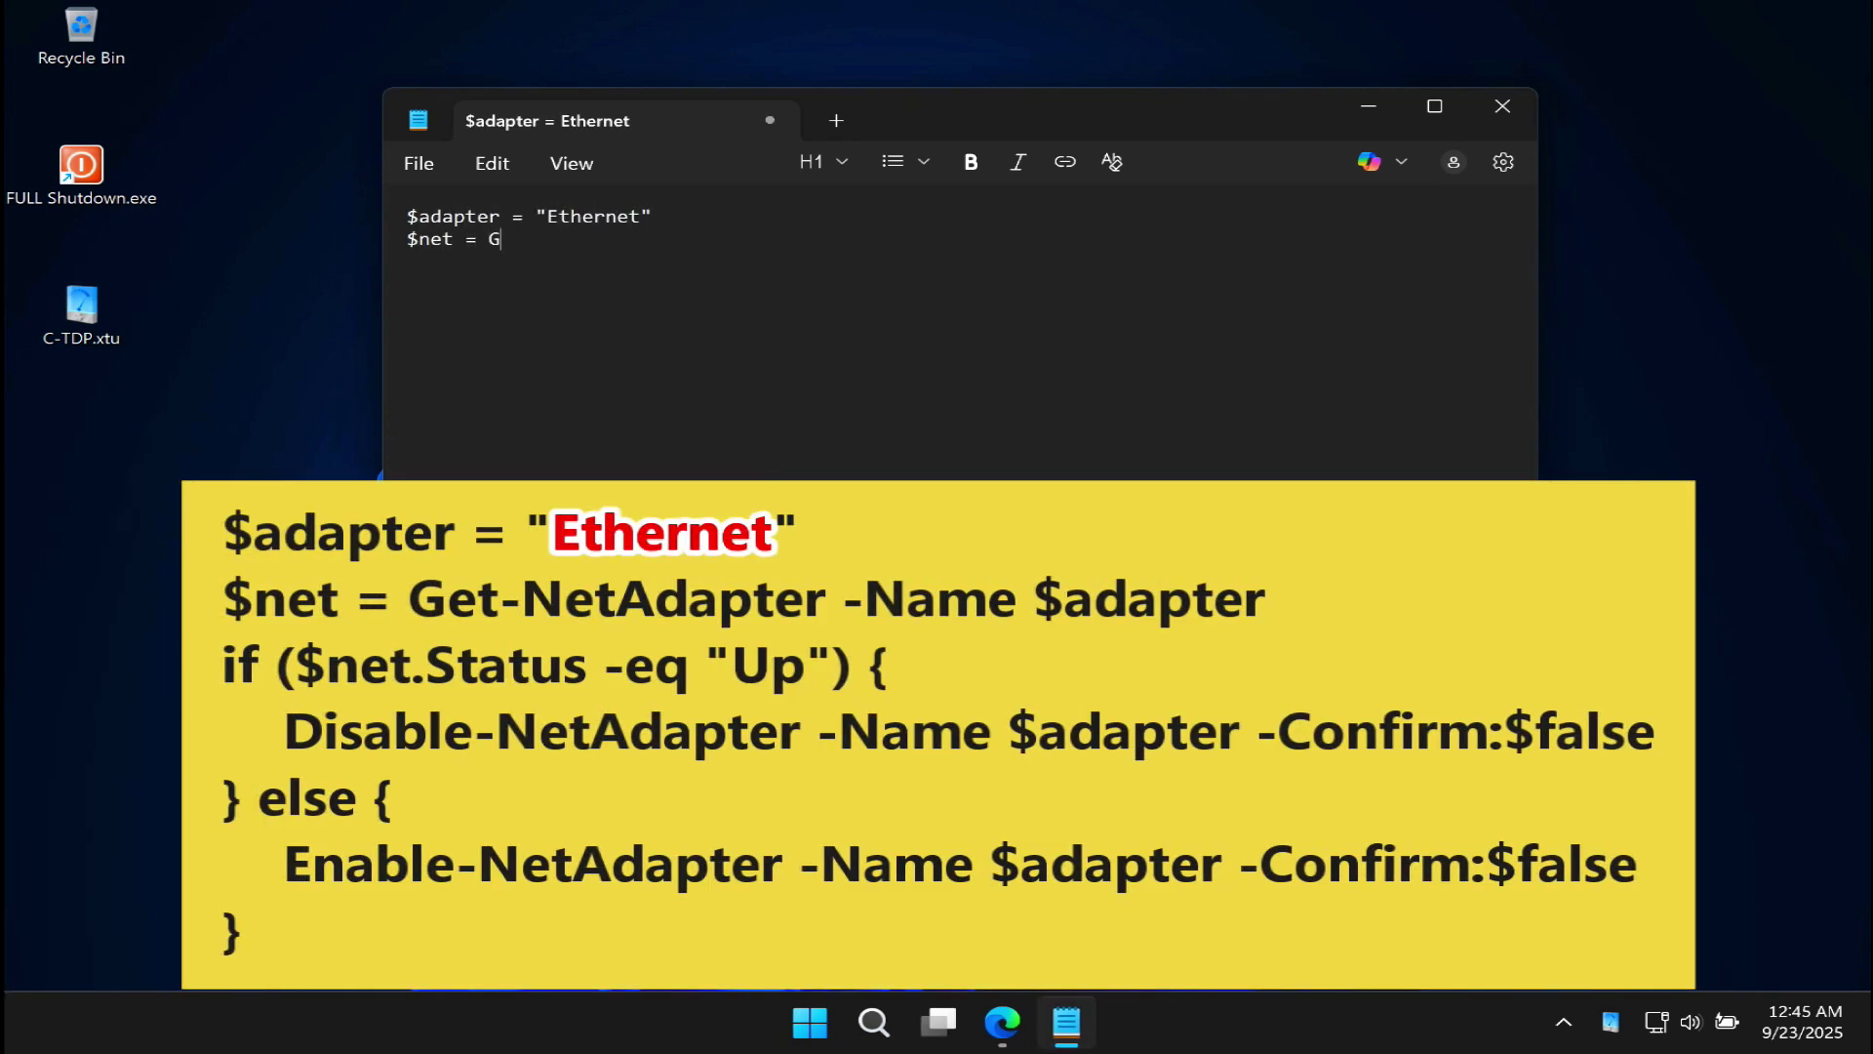
text(et-NetAdapter -Name $adapter)
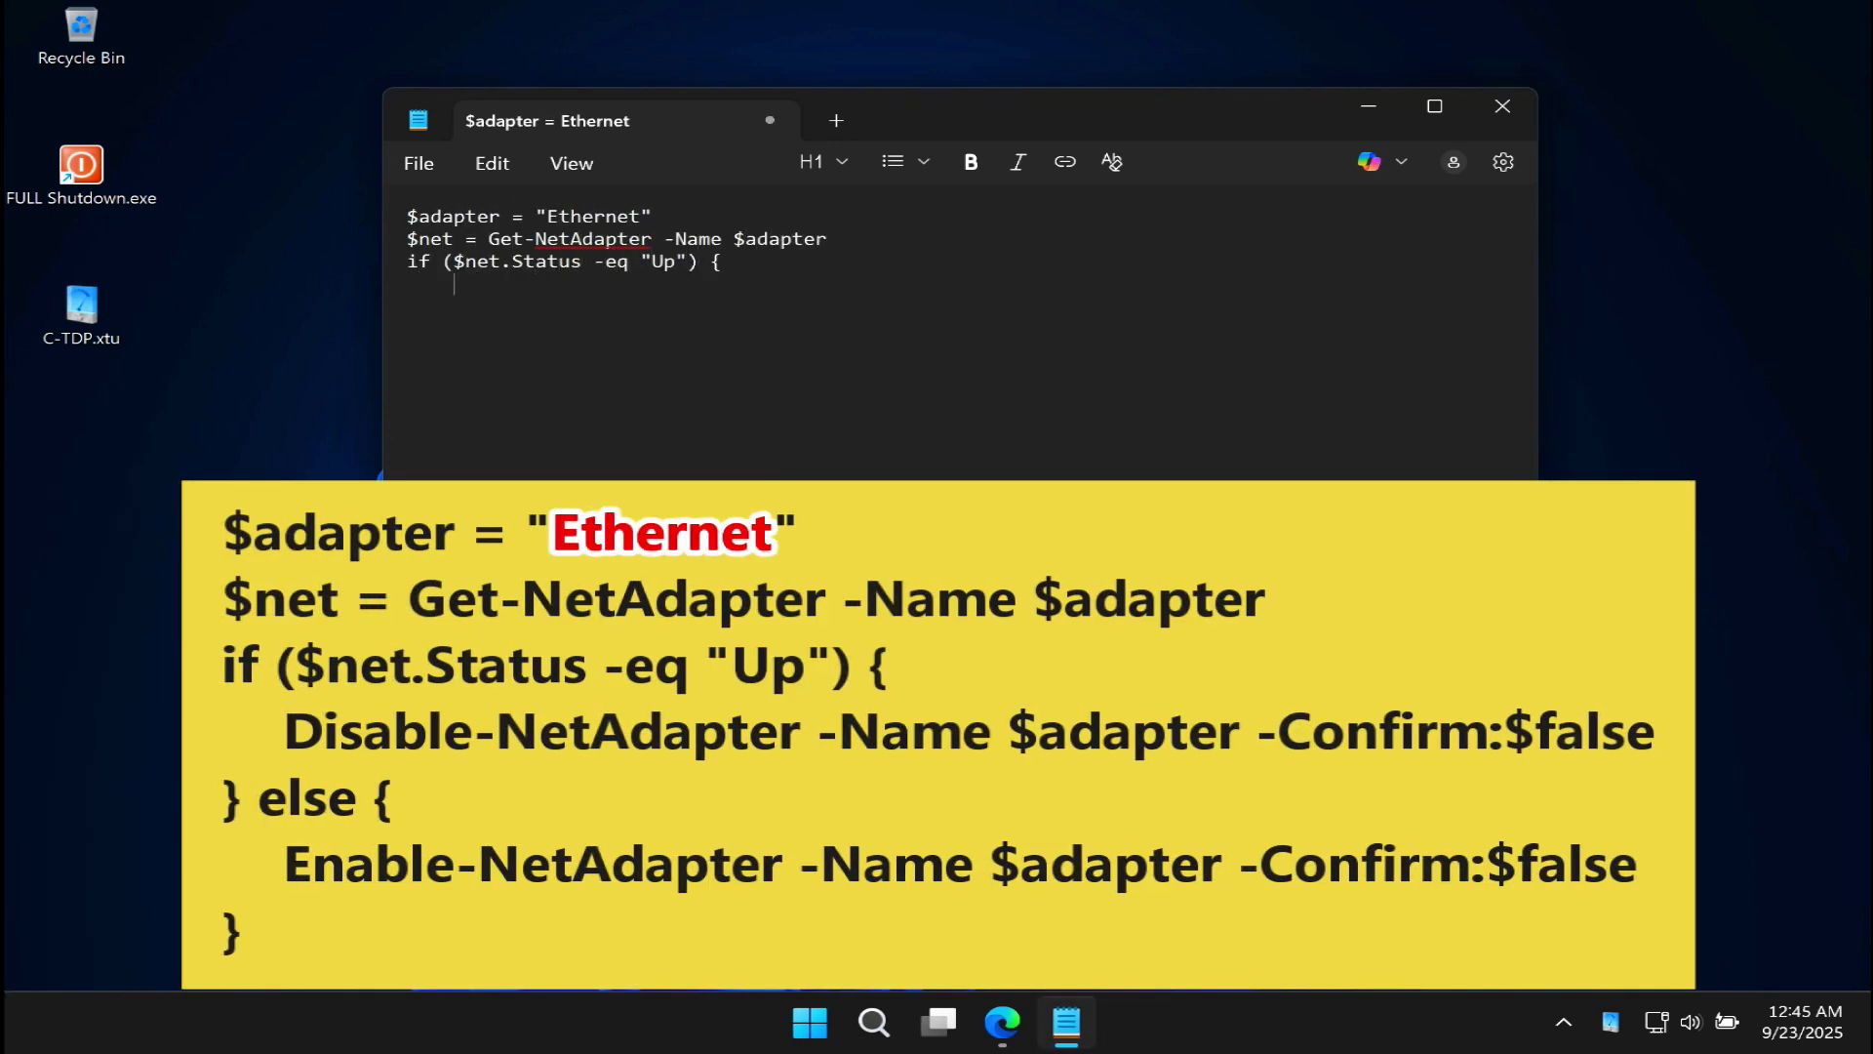
text( if ($net.Status -eq "Up") {     Disable-NetAdapter -Name $adapter -Confirm:$false)
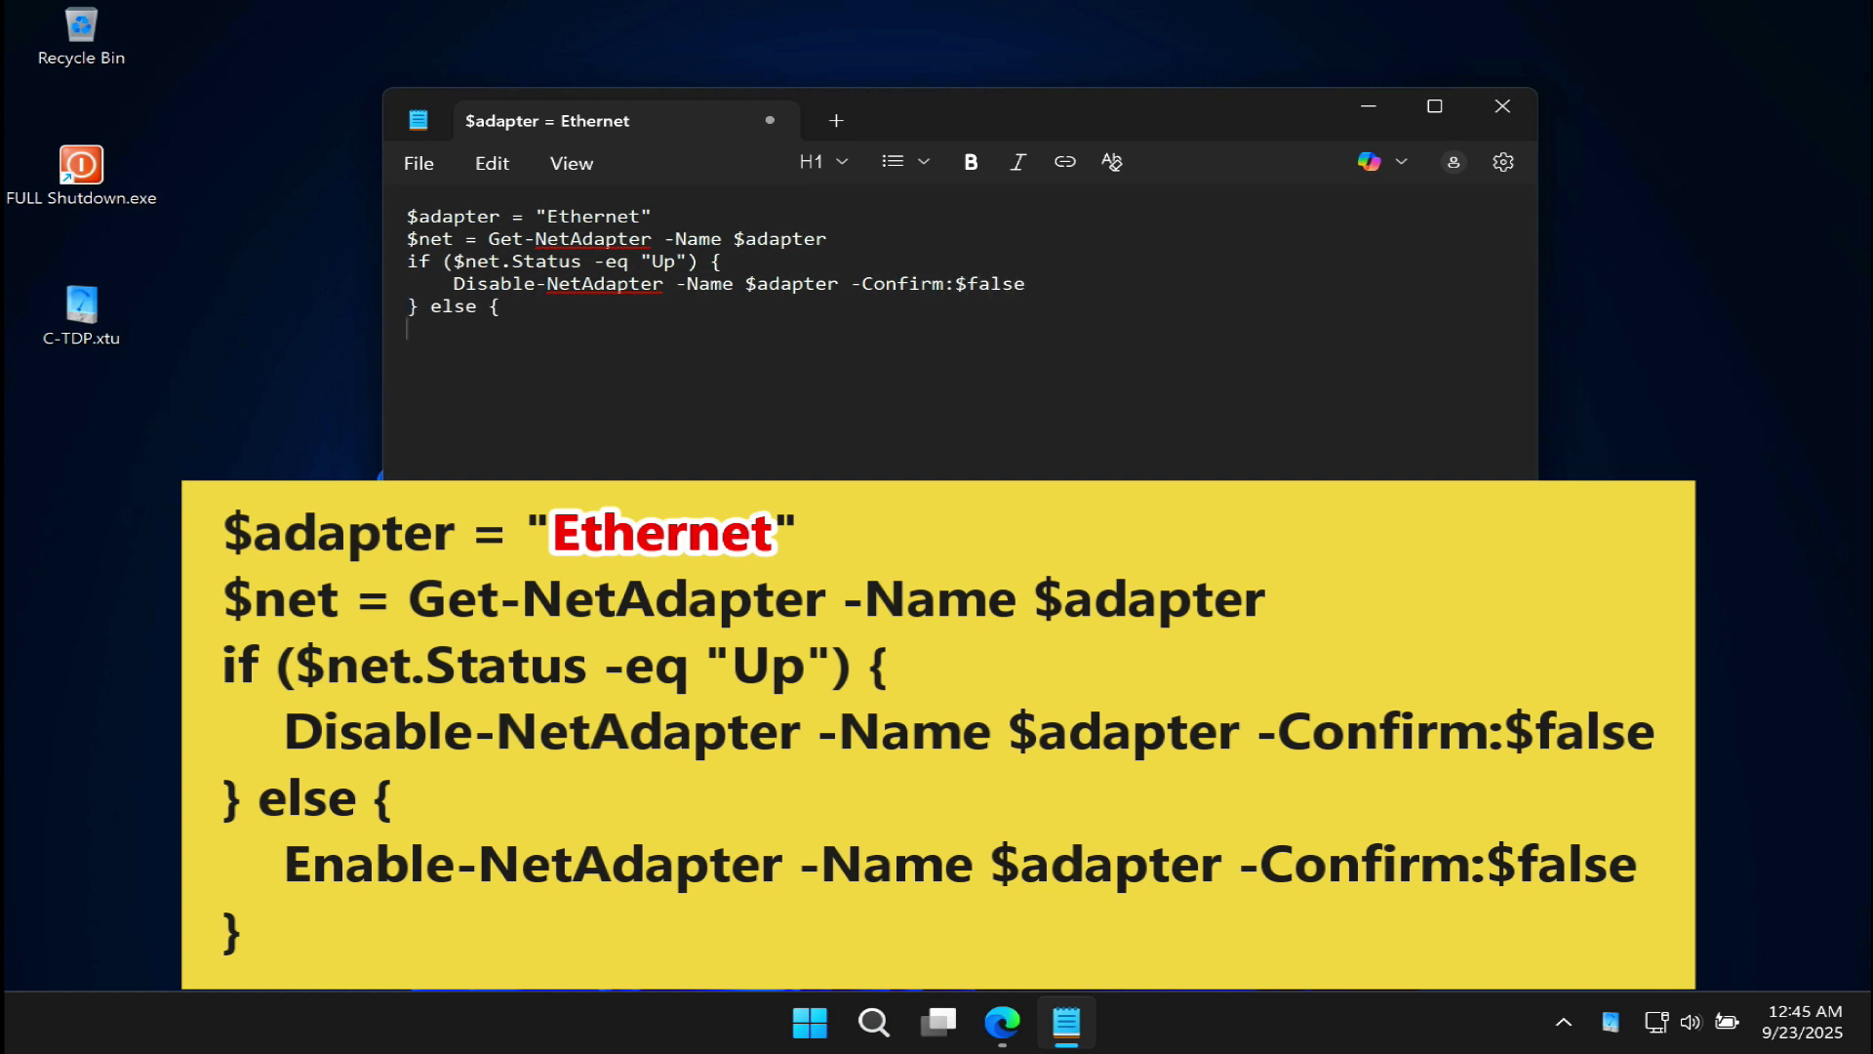
text( } else {     Enable-NetAdapter -Name $adapter -Confirm:$false )
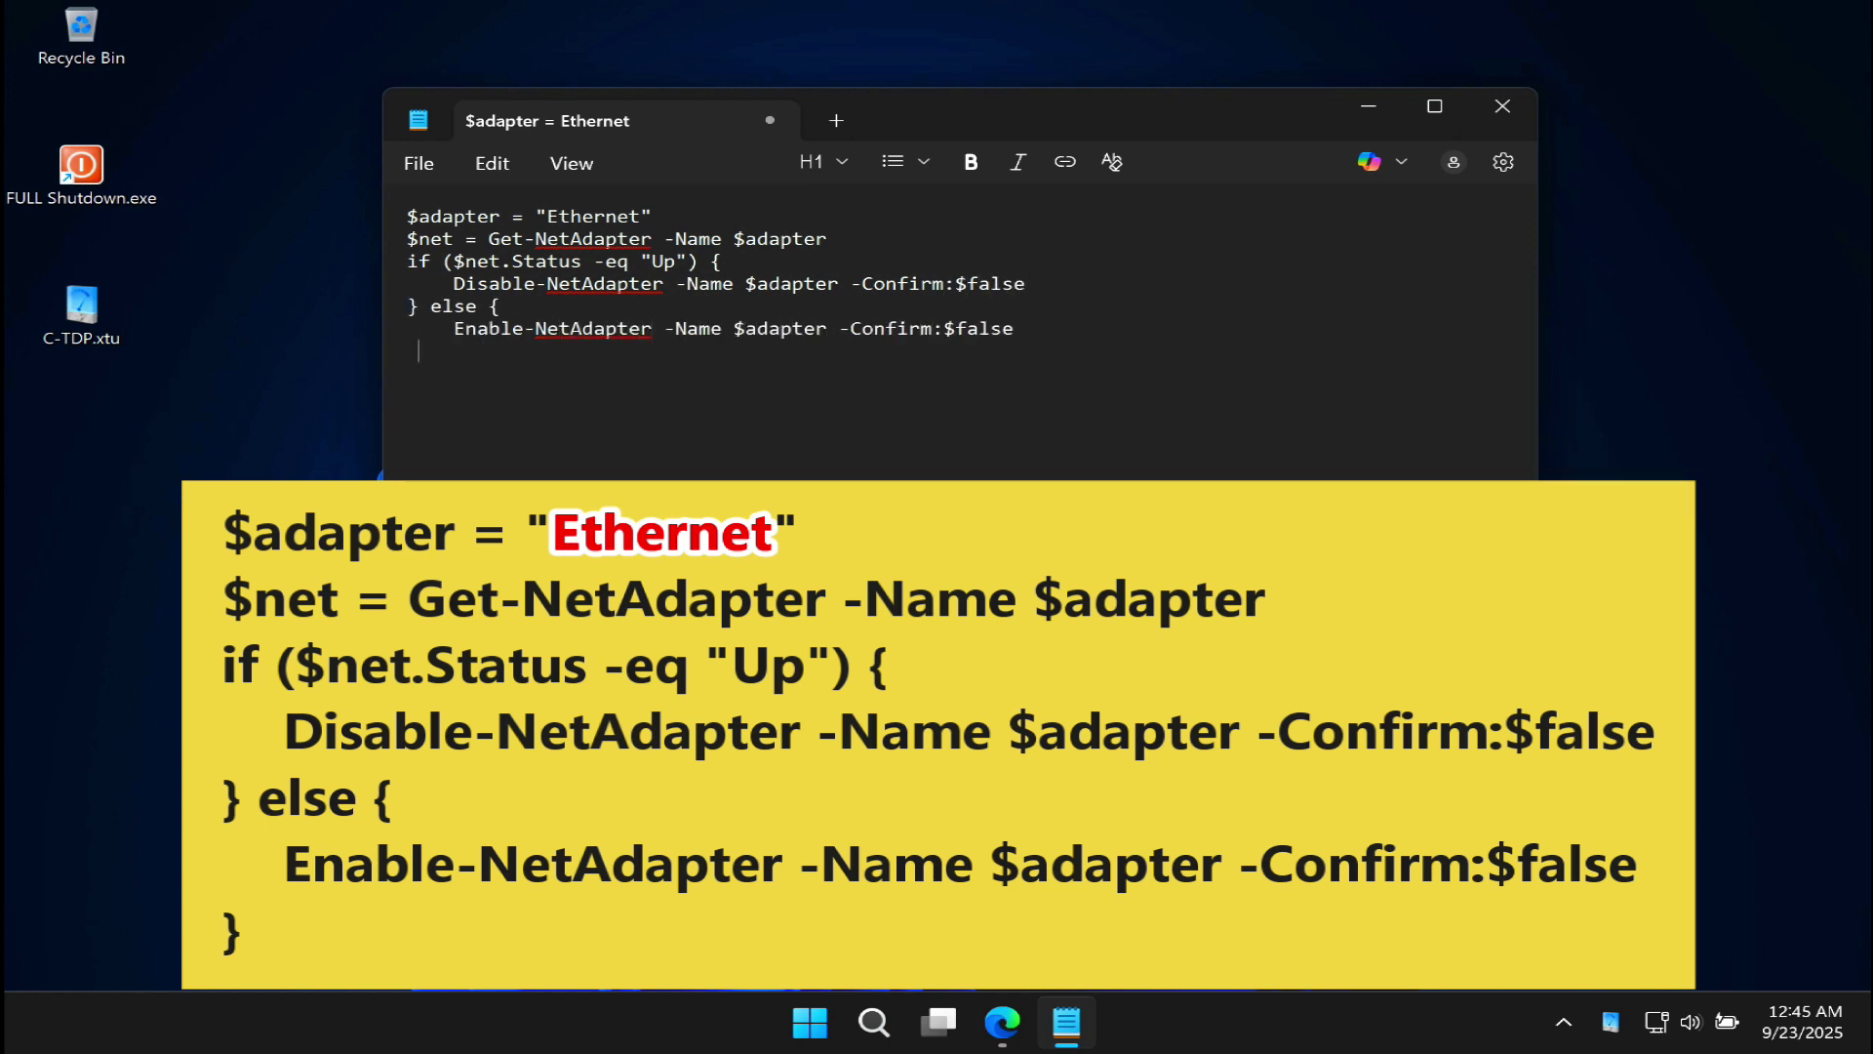
text(})
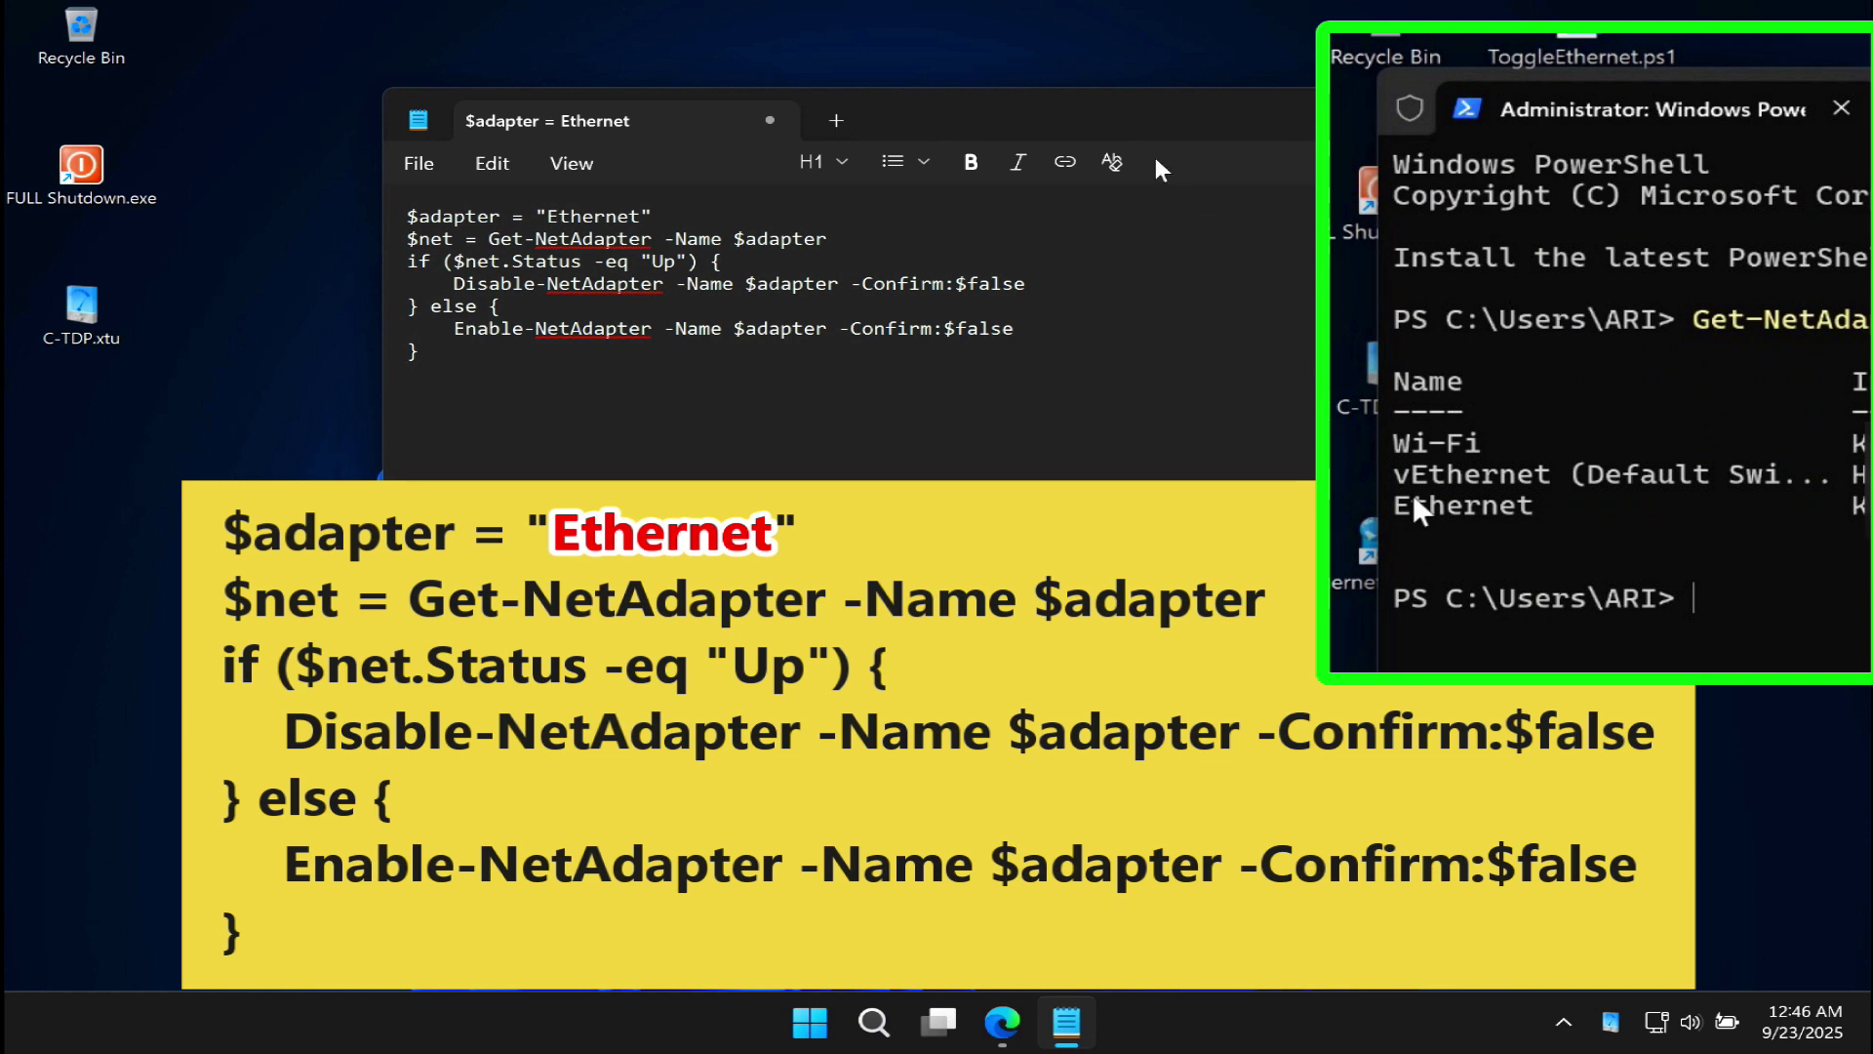
Step: Save As to the Desktop, named ToggleEthernet.ps1, with file type set to All files
click(417, 163)
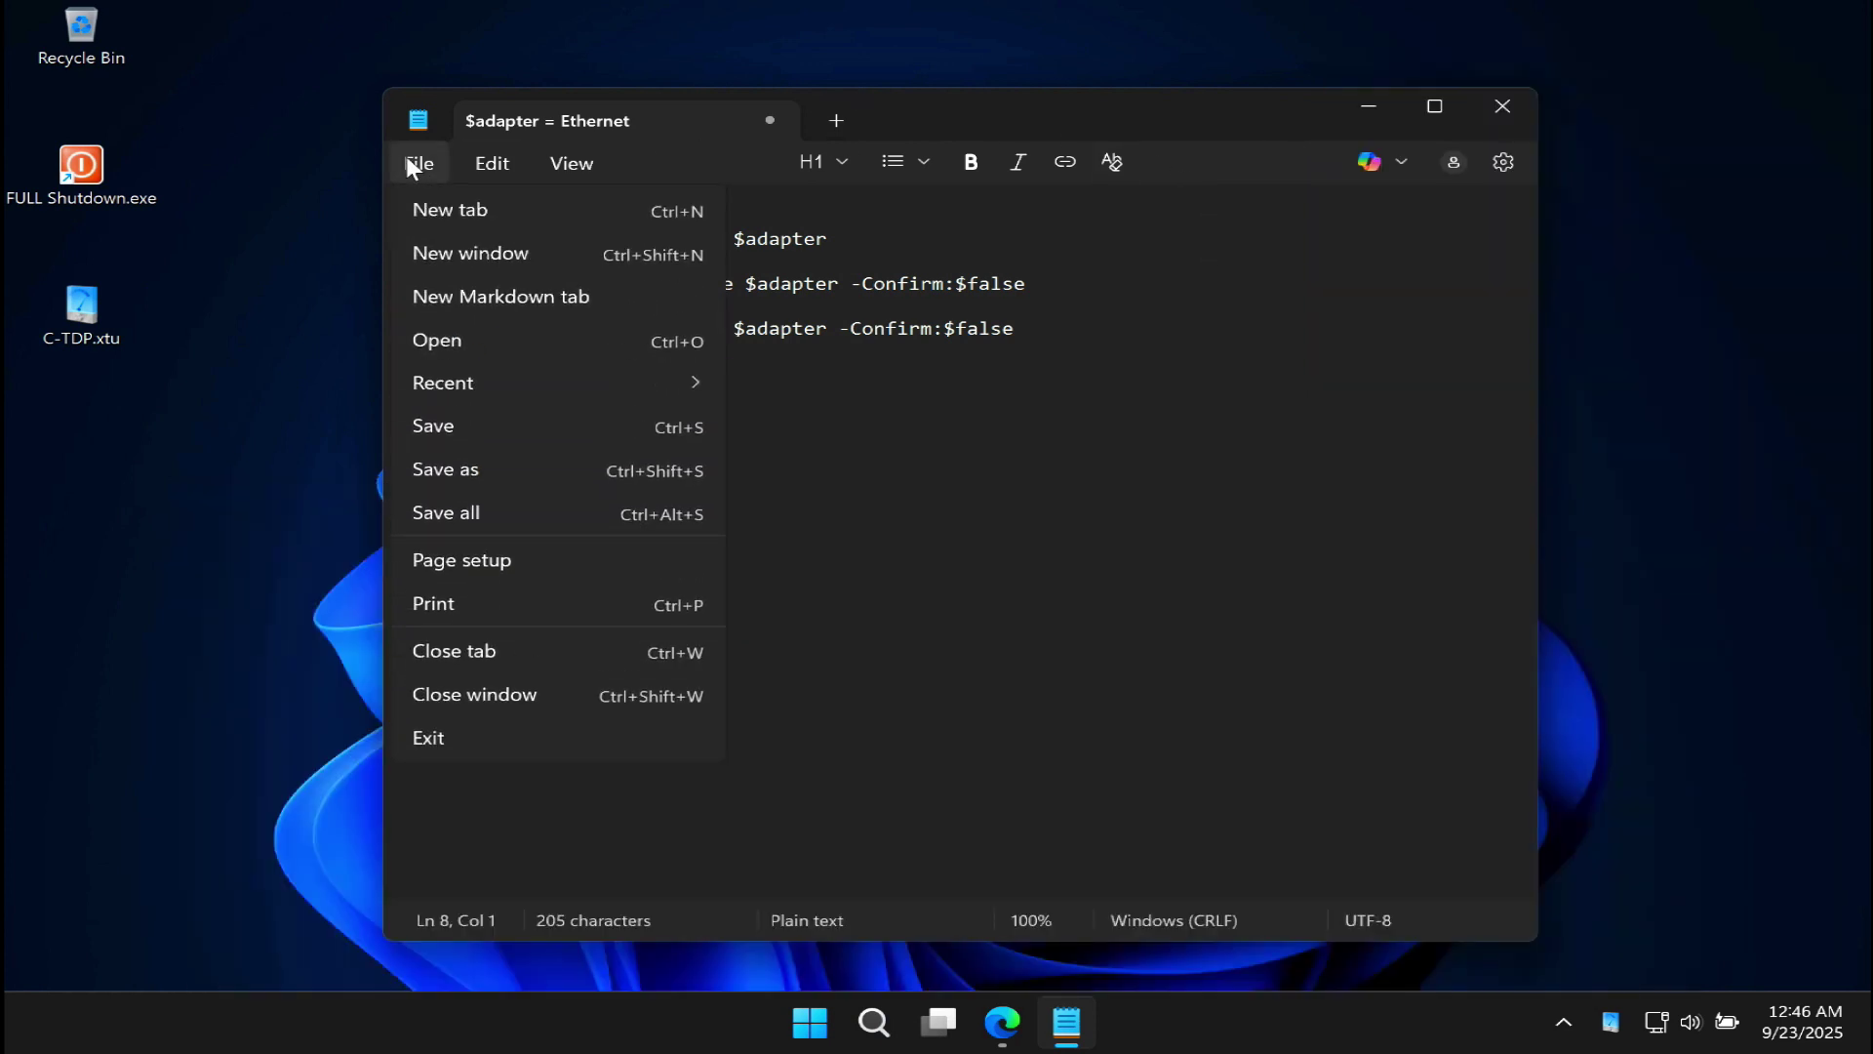
click(455, 466)
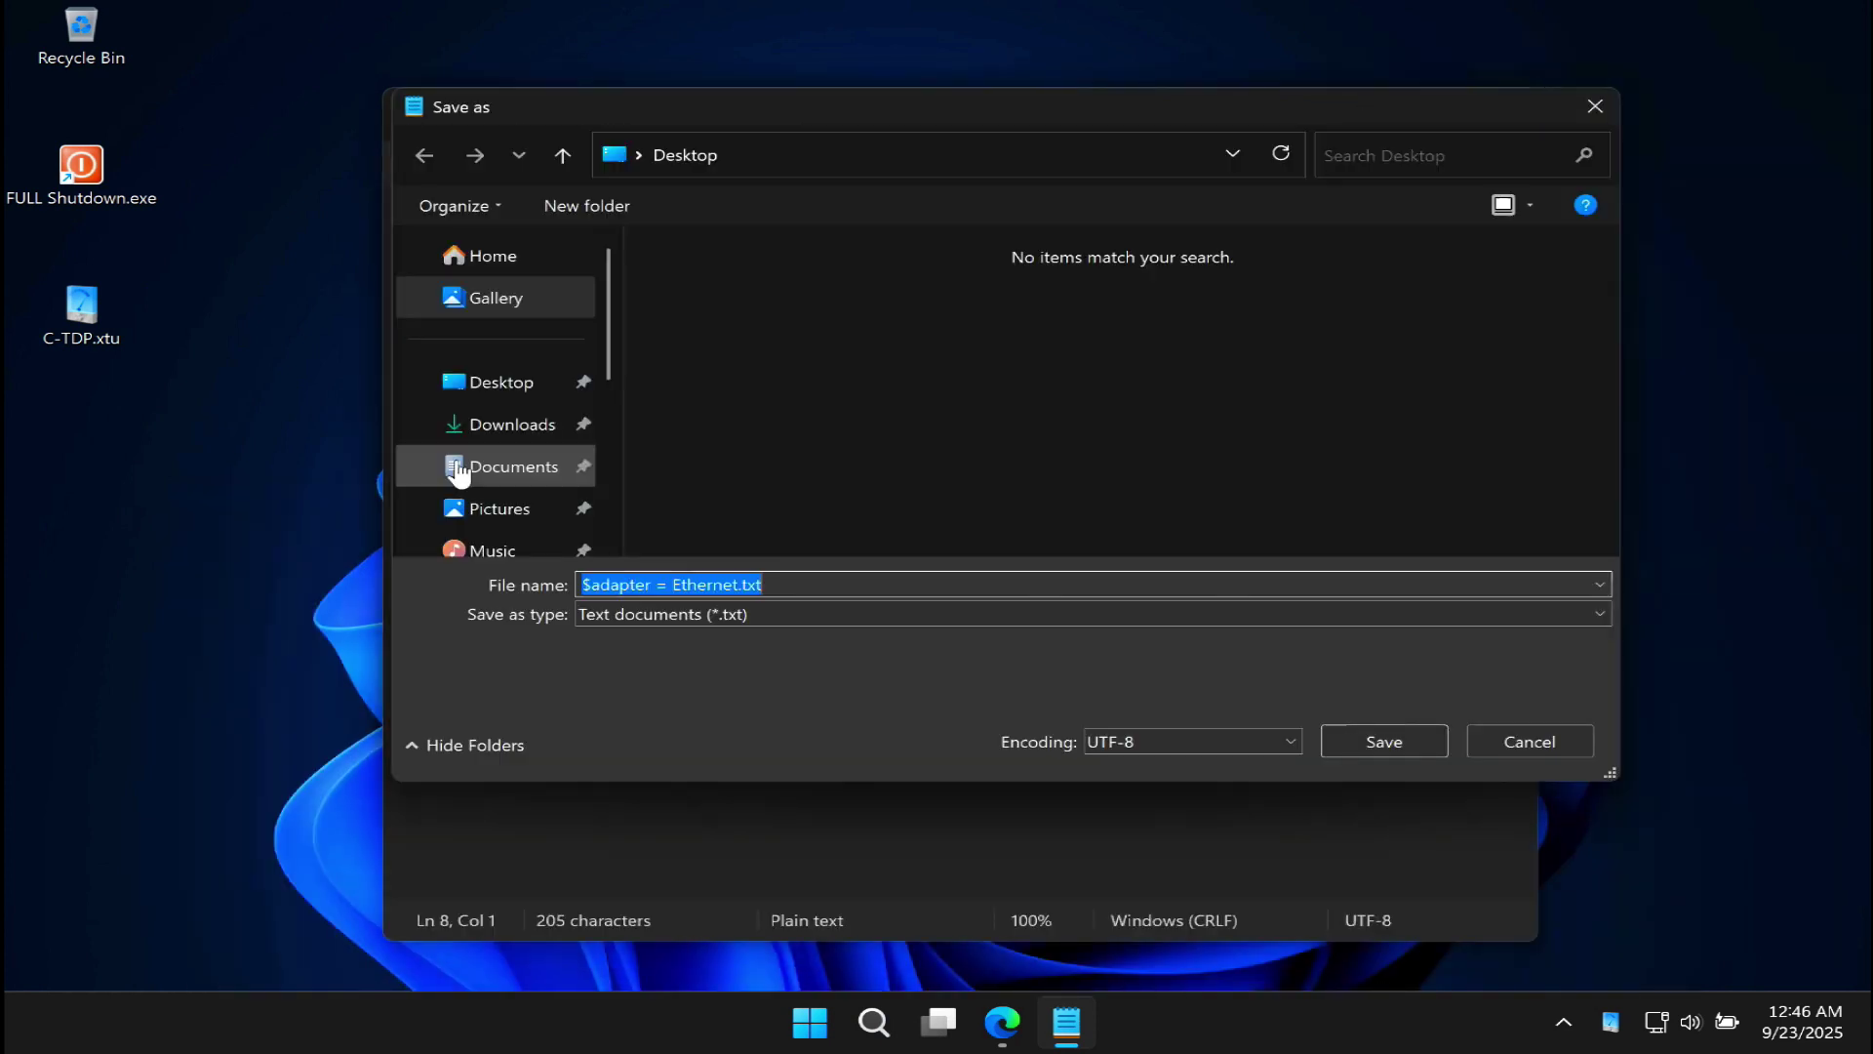
click(484, 387)
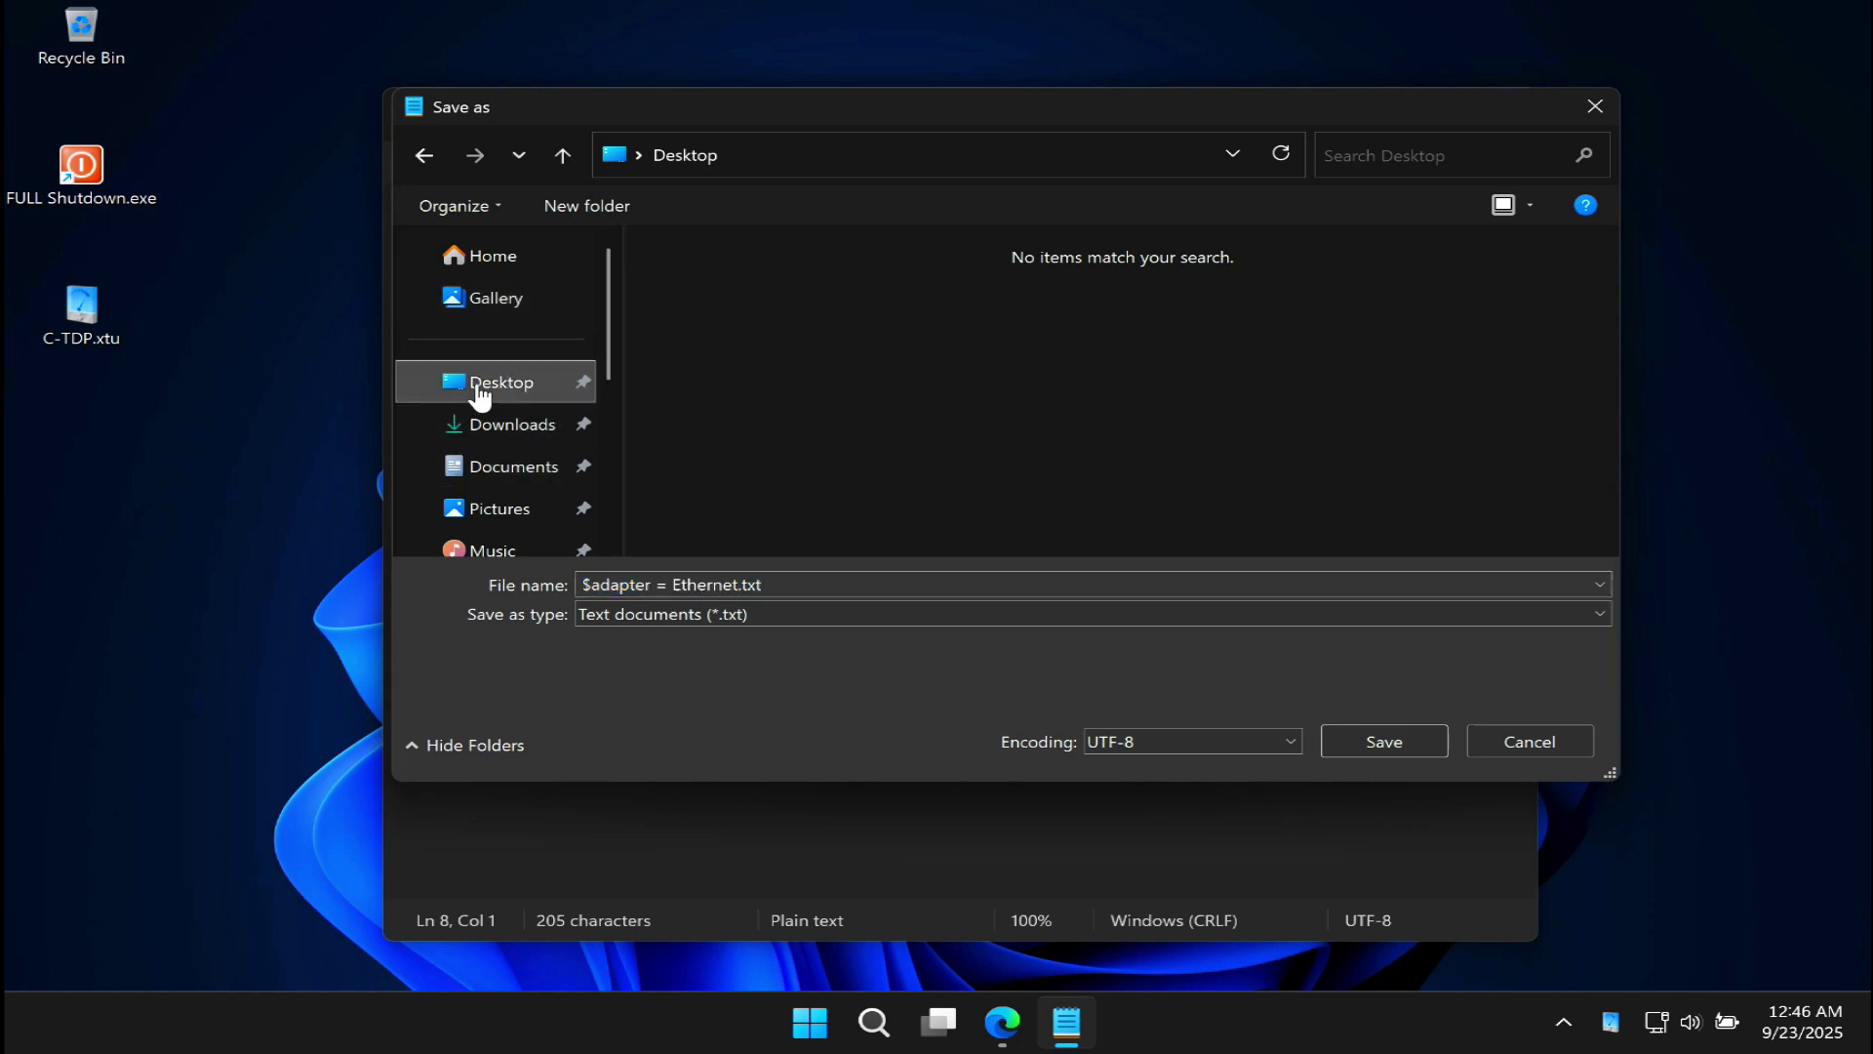
triple_click(592, 583)
text(ToggleEthernet.ps1)
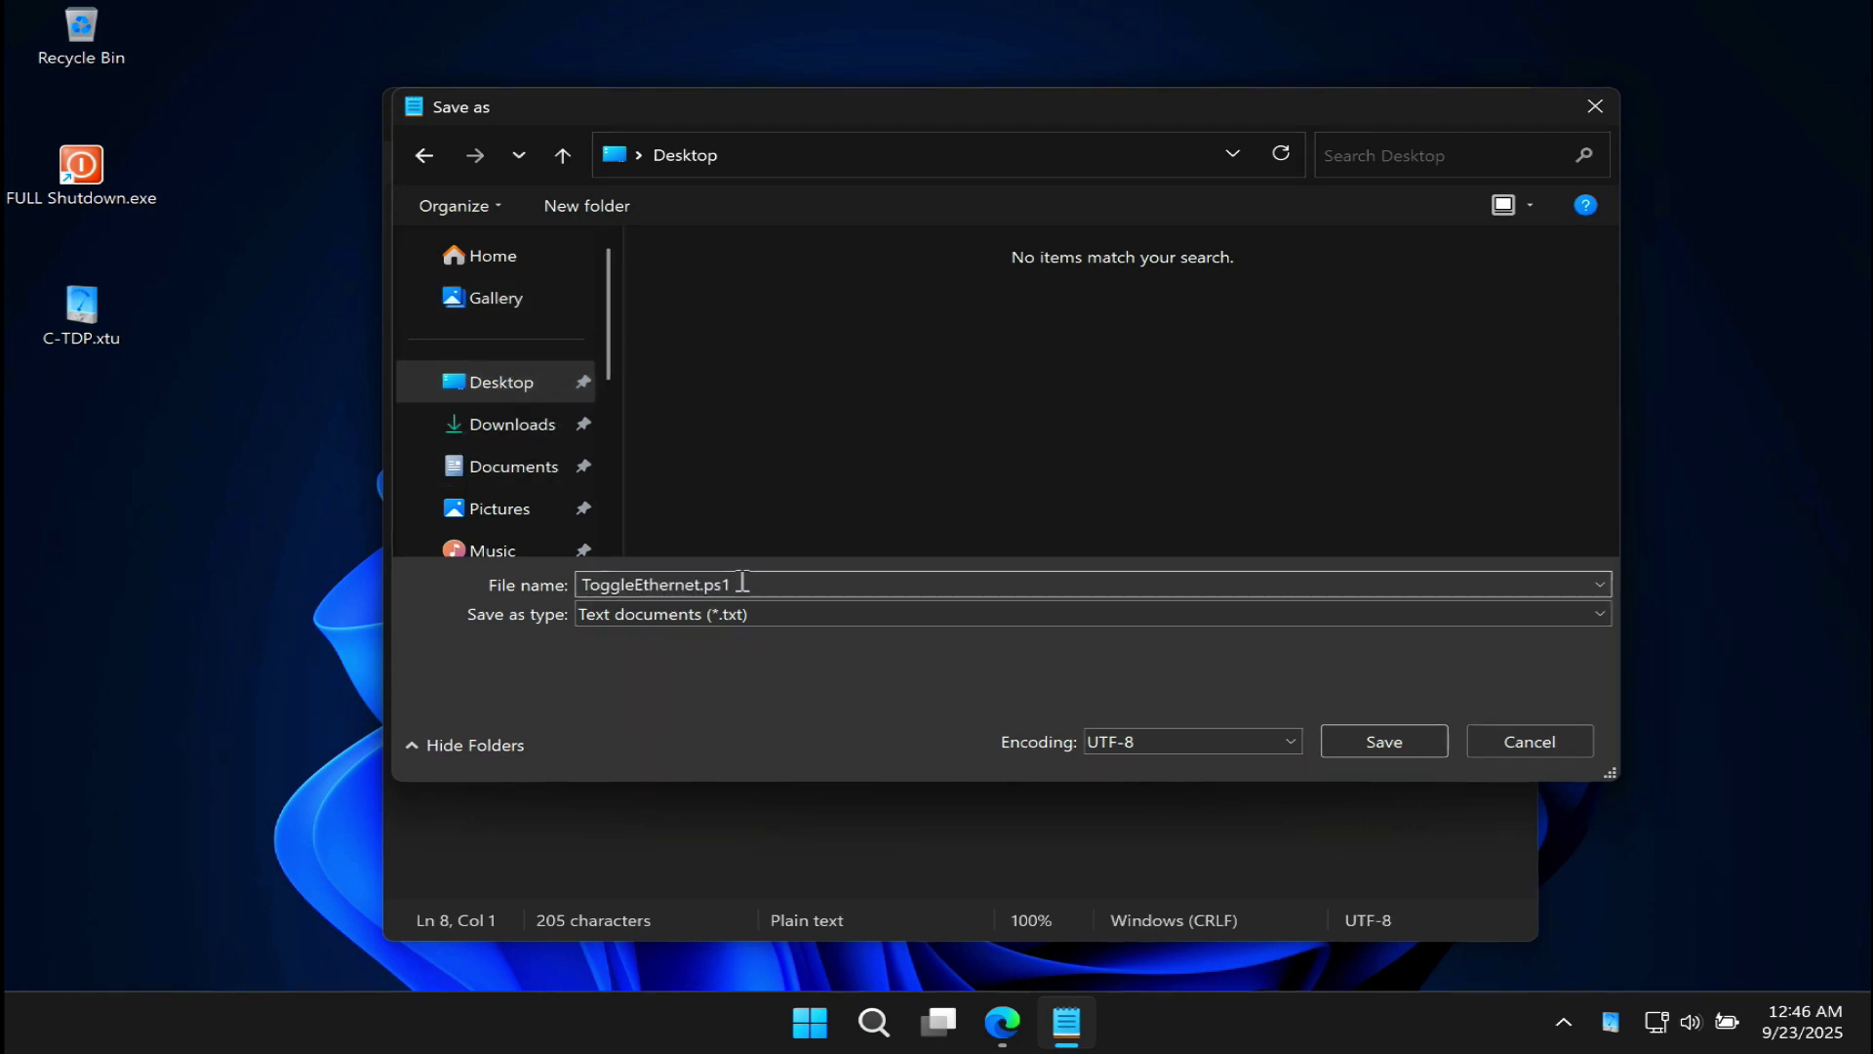
click(721, 613)
click(644, 654)
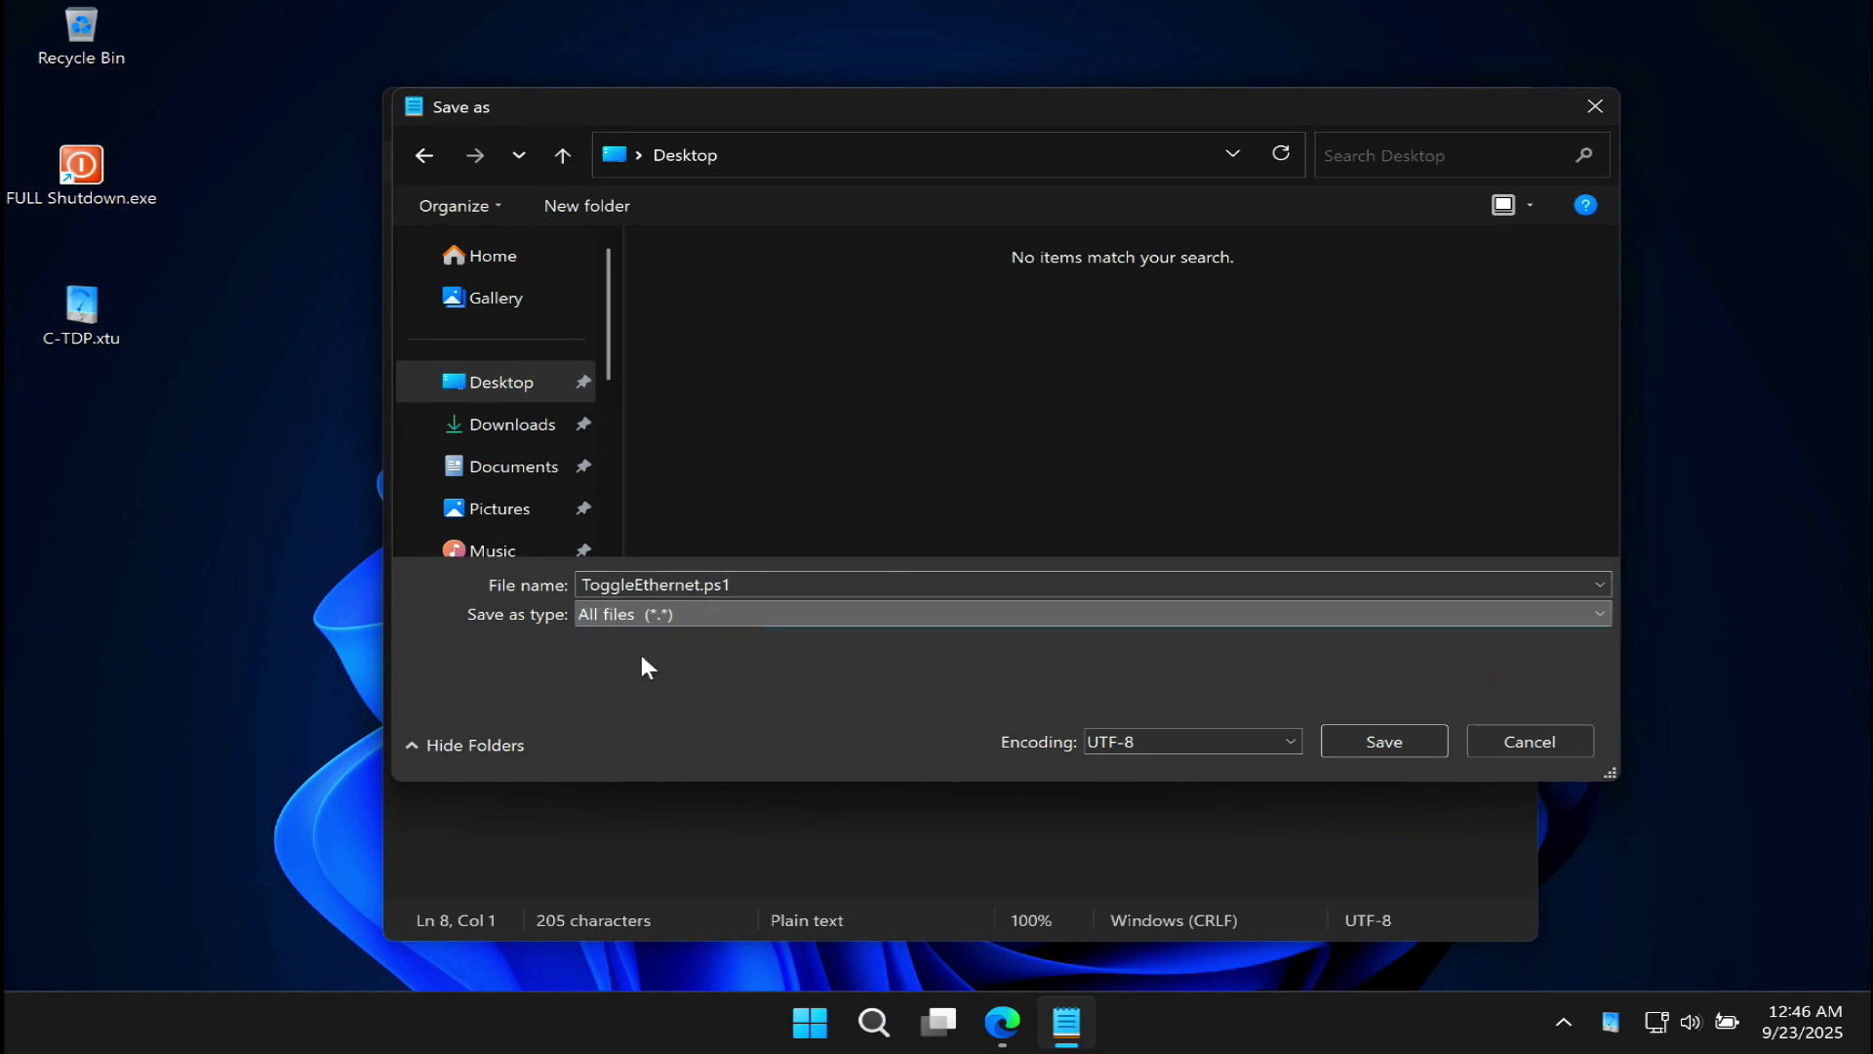
click(1382, 741)
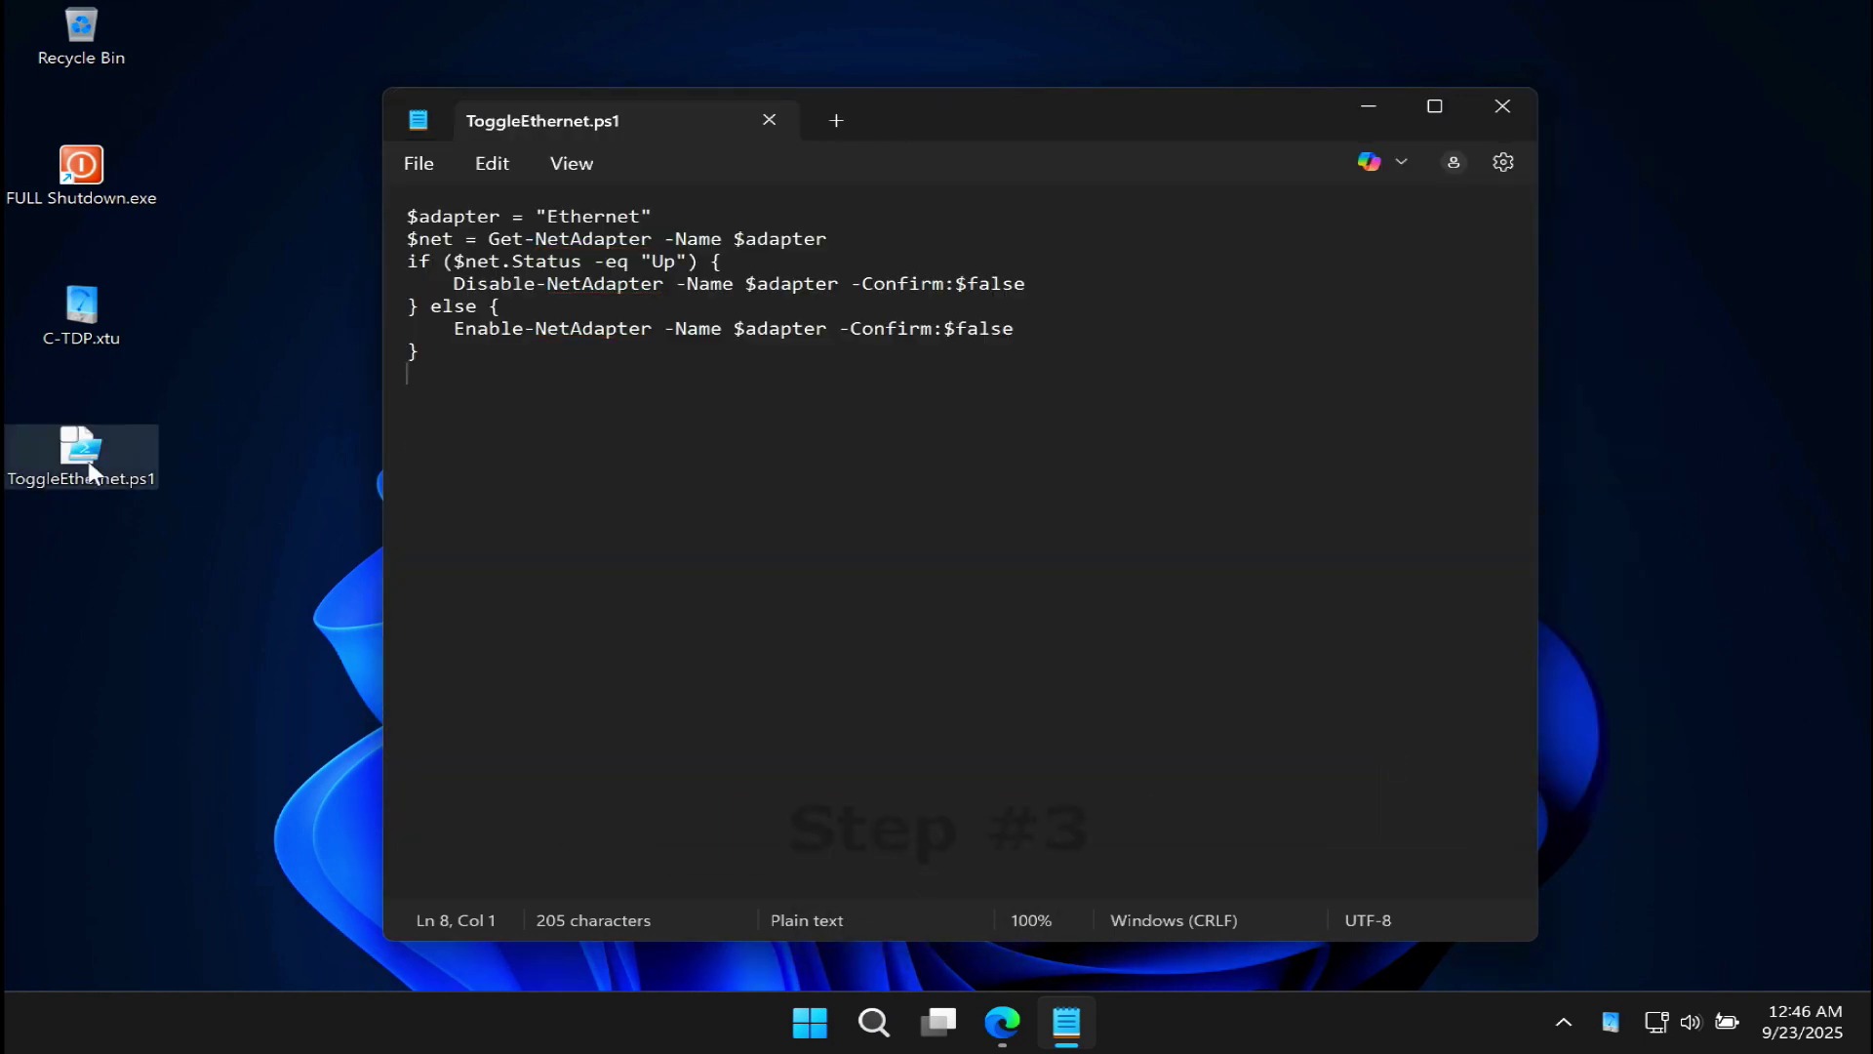
Step: Close Notepad and bring up the context menu of ToggleEthernet.ps1 on the desktop
click(1501, 105)
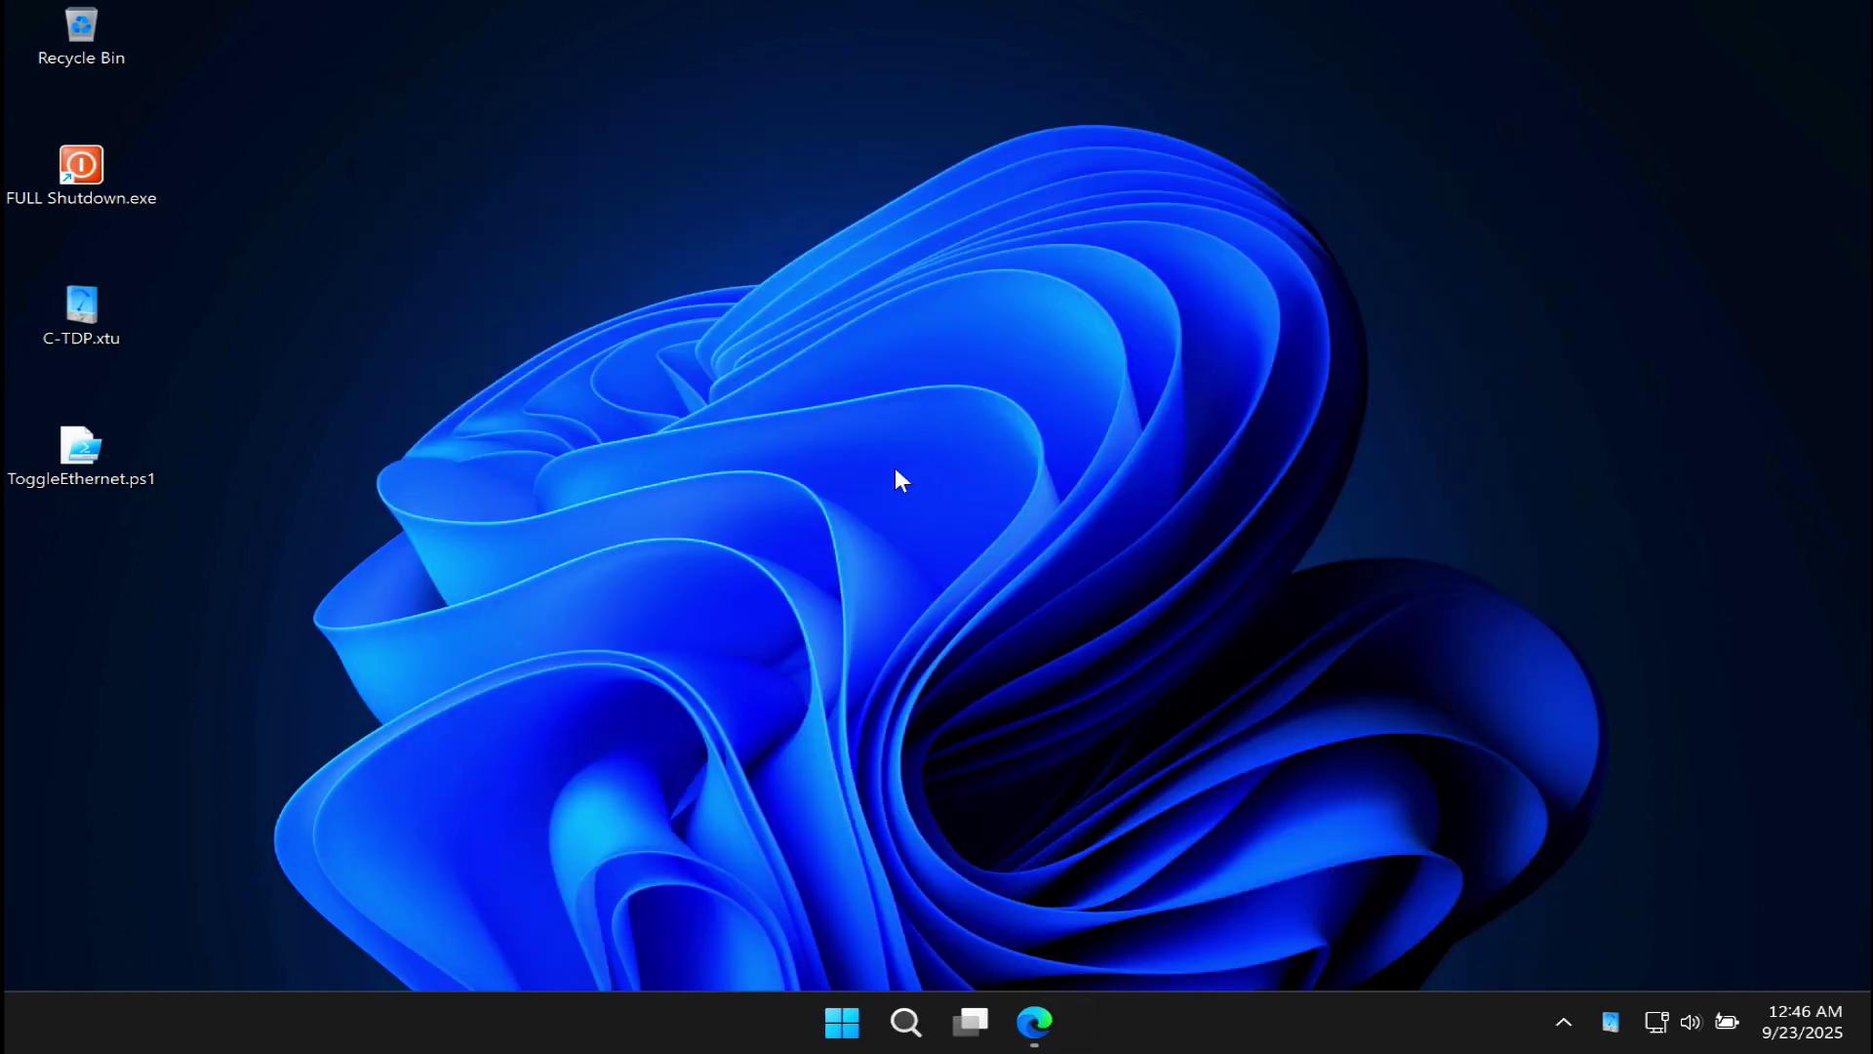
right_click(78, 455)
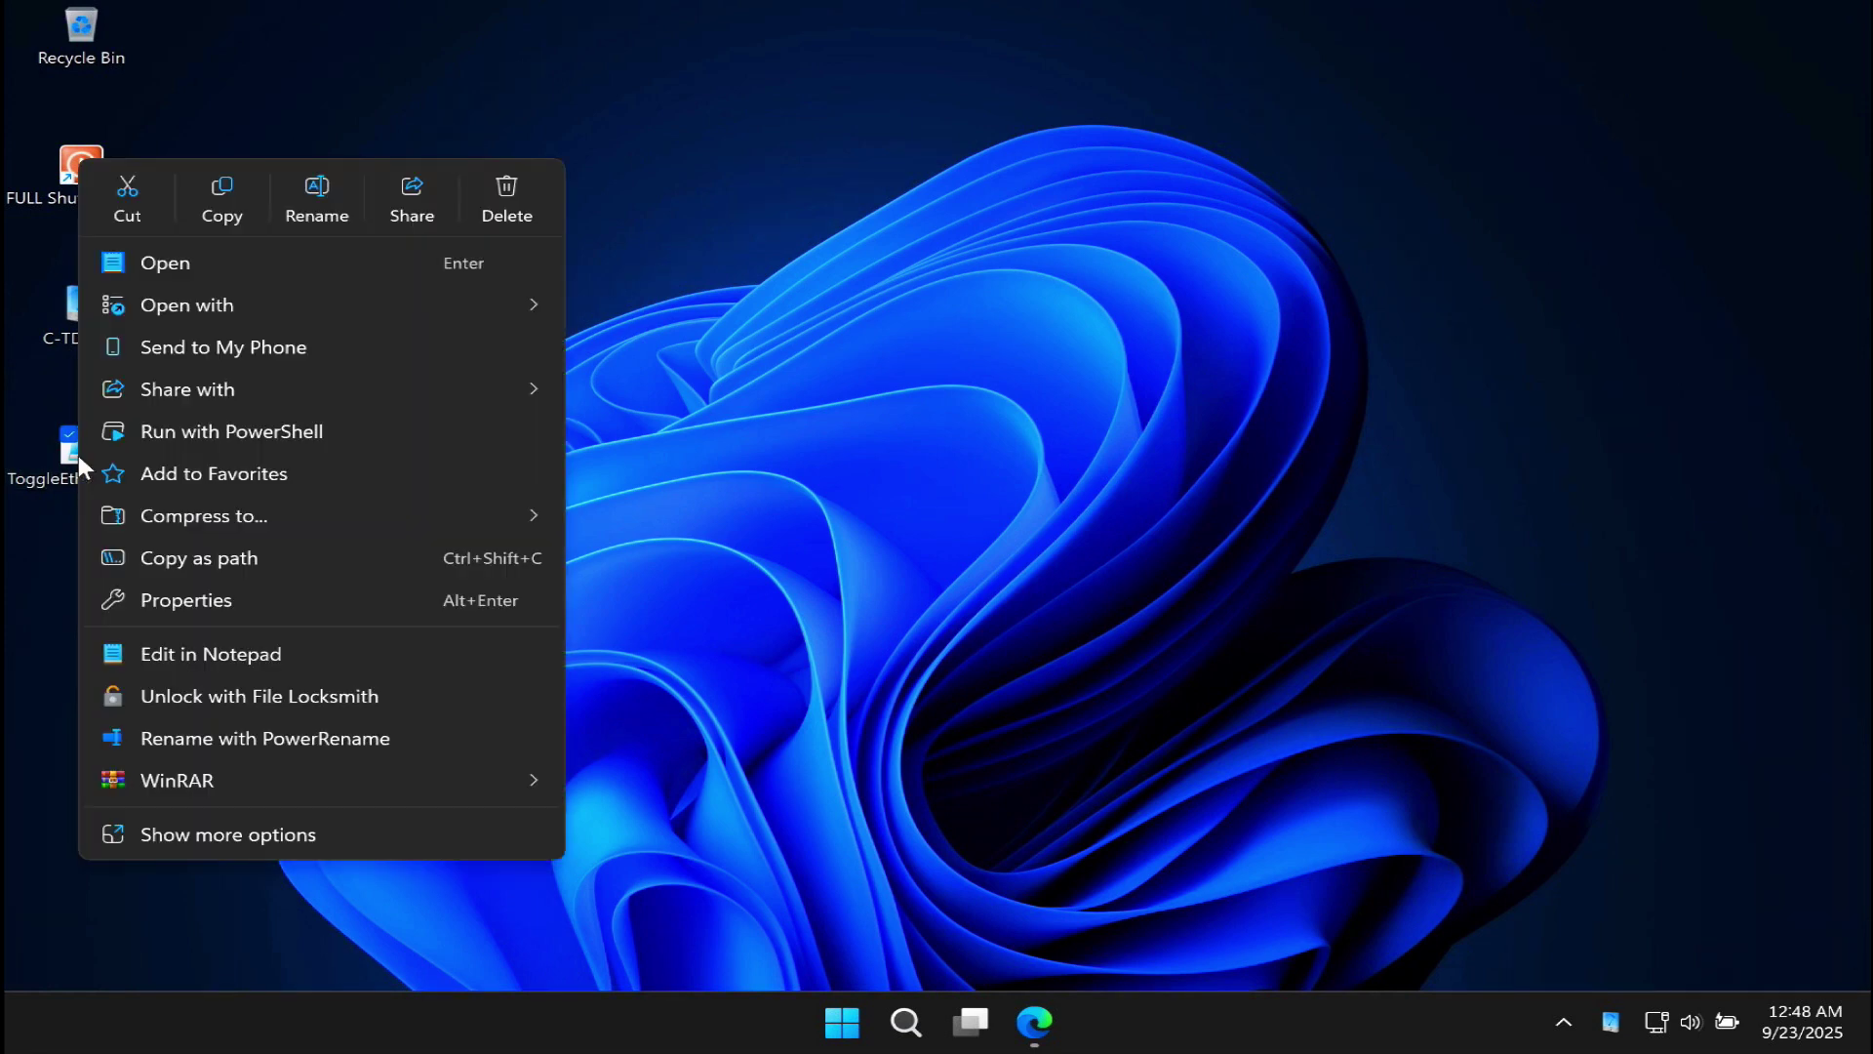
Step: Copy the ToggleEthernet.ps1 path and start a new desktop shortcut
click(256, 557)
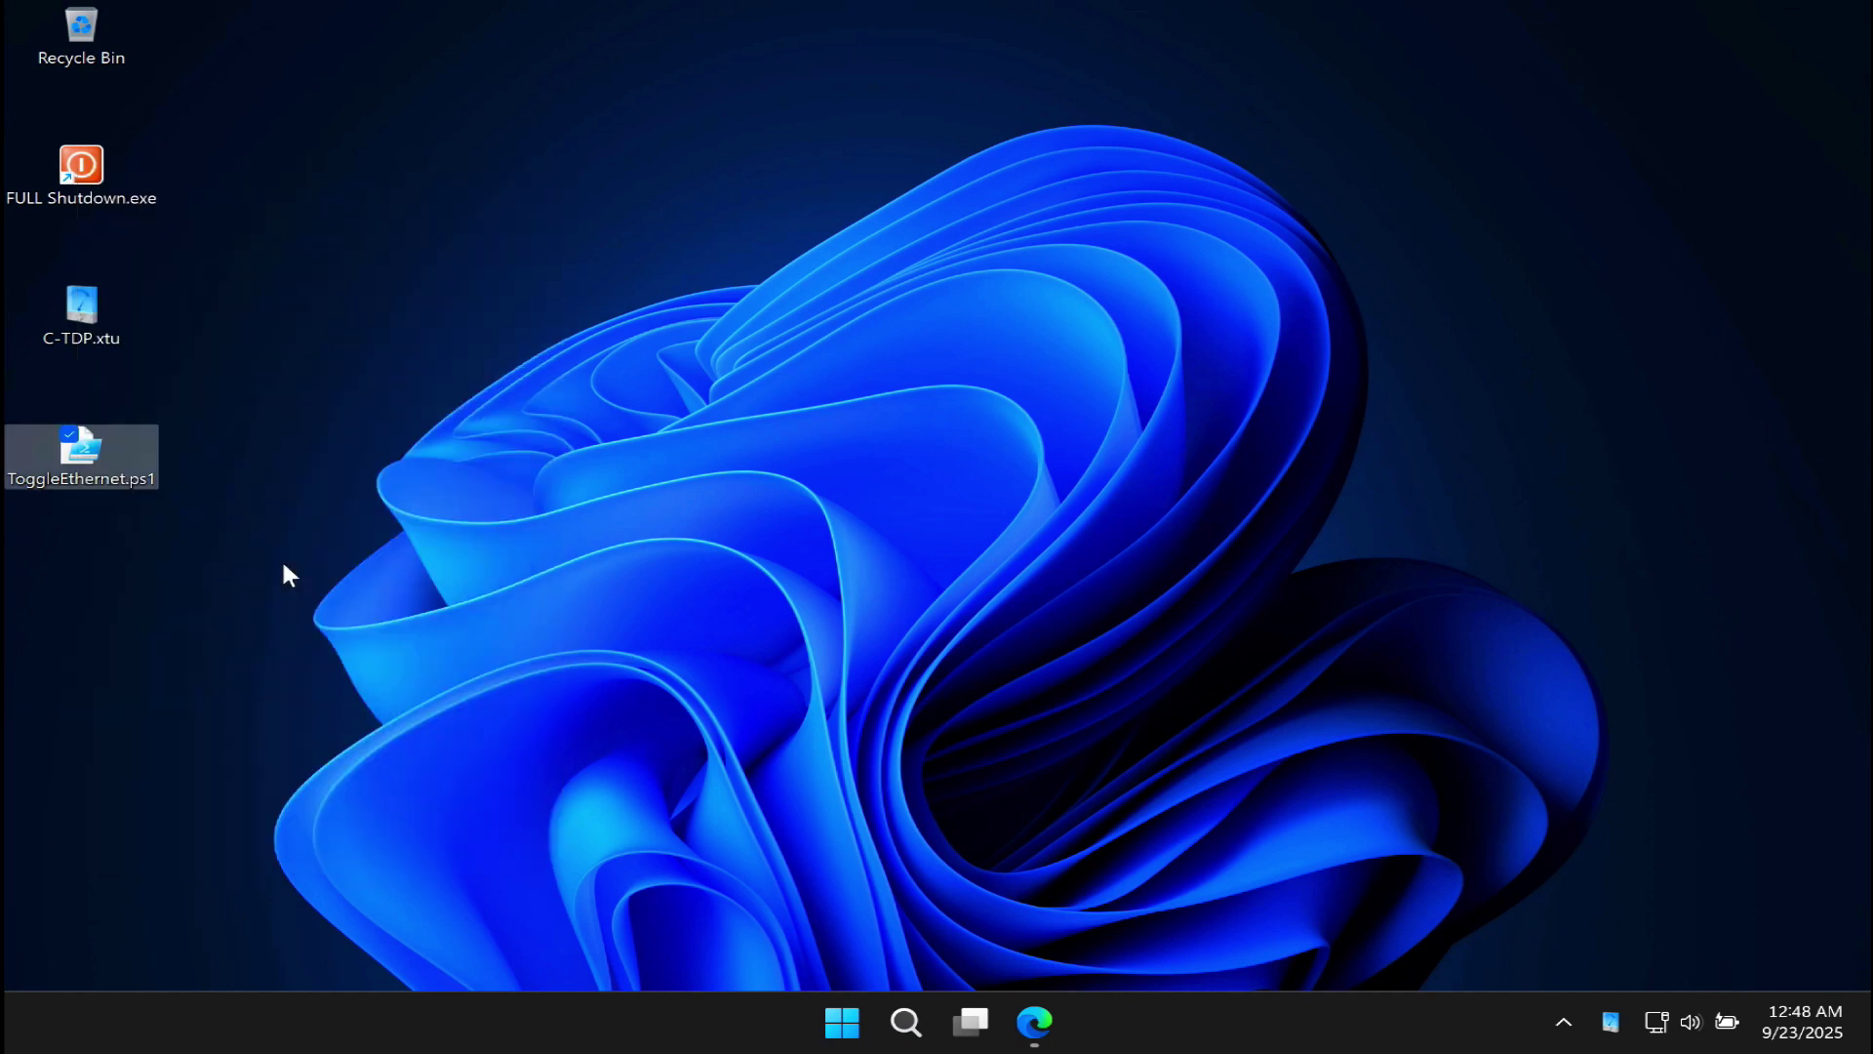
right_click(856, 483)
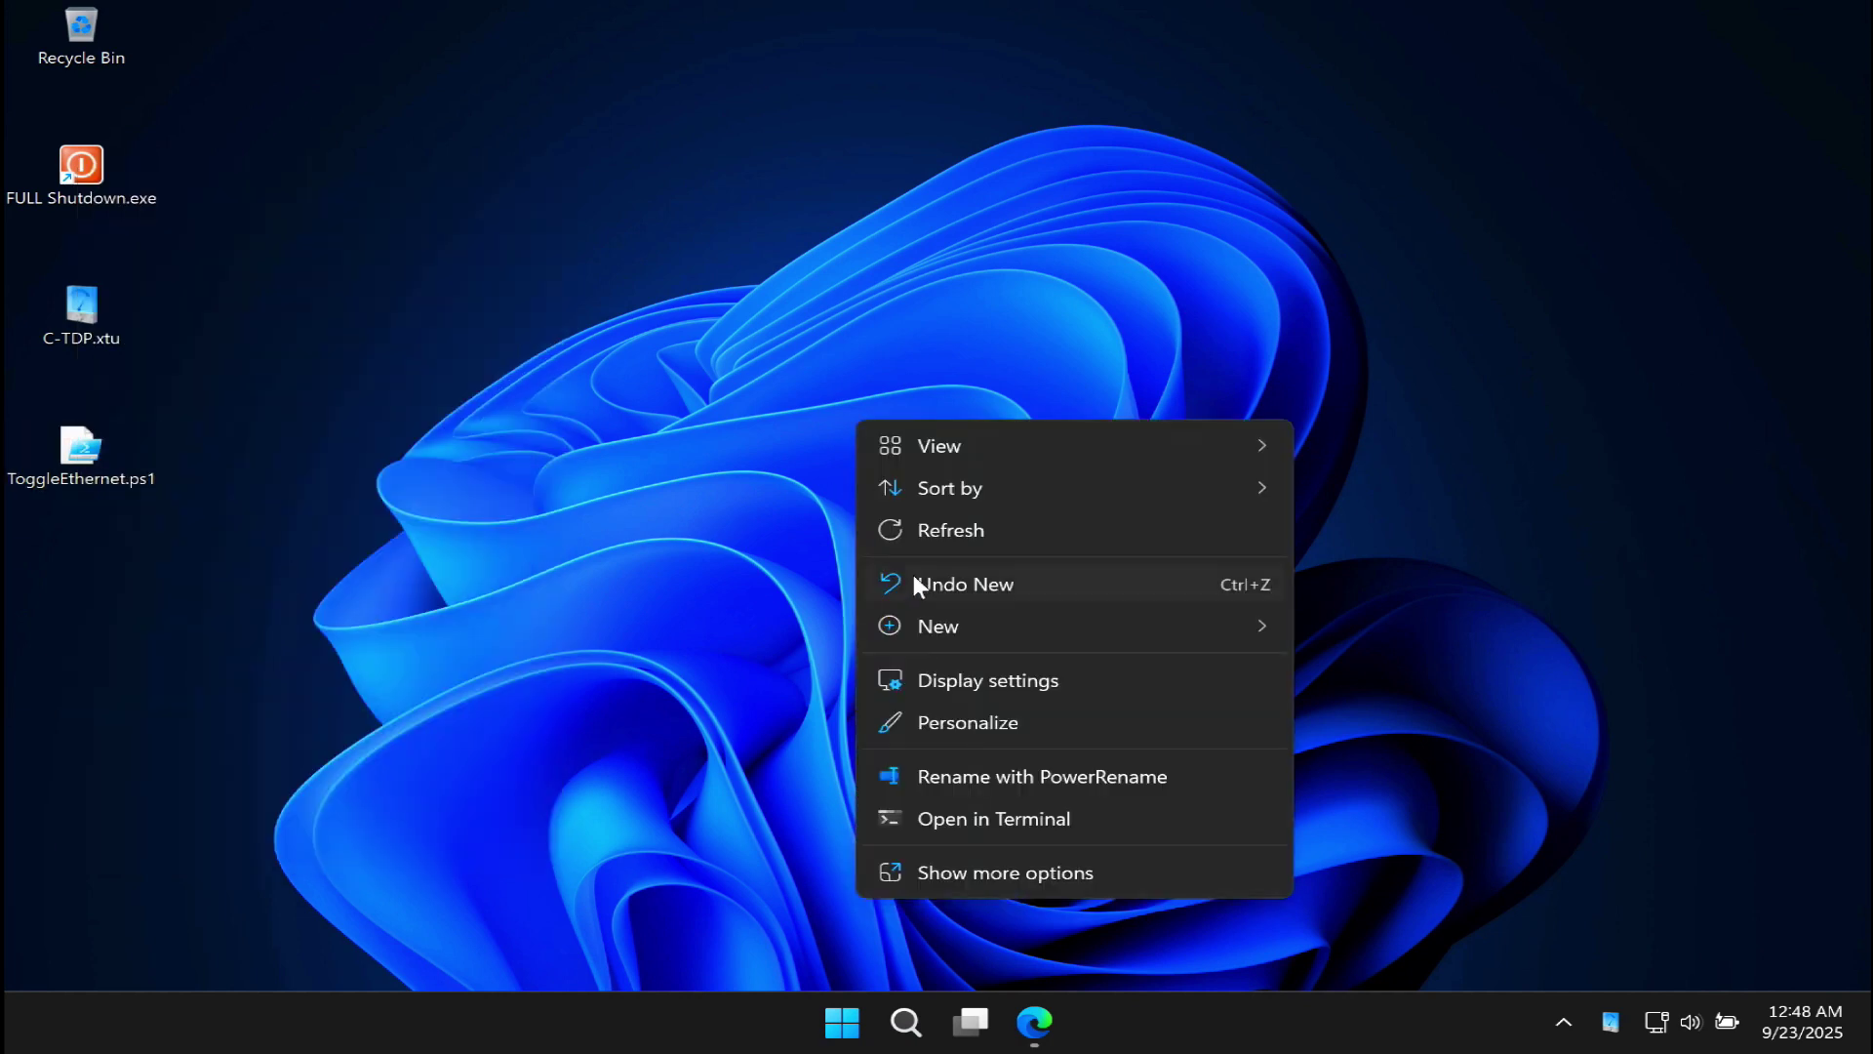
mouse_move(937, 625)
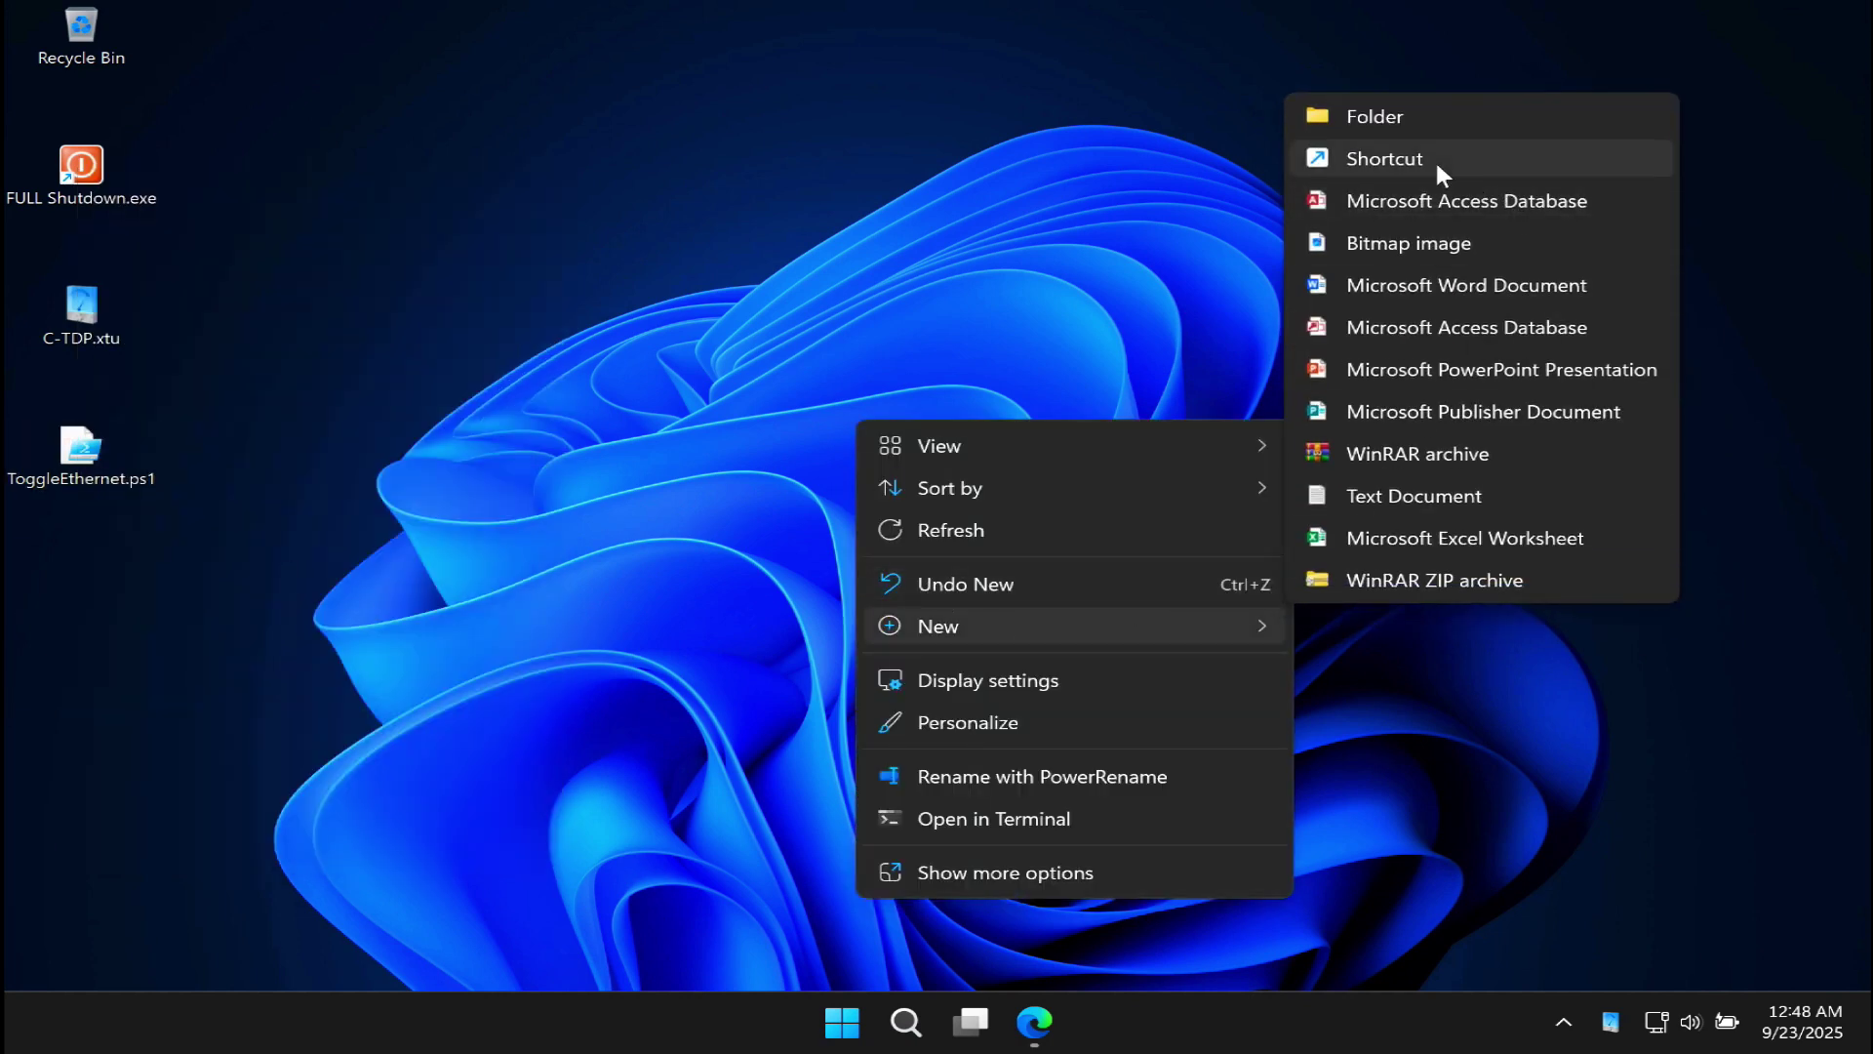
click(1423, 153)
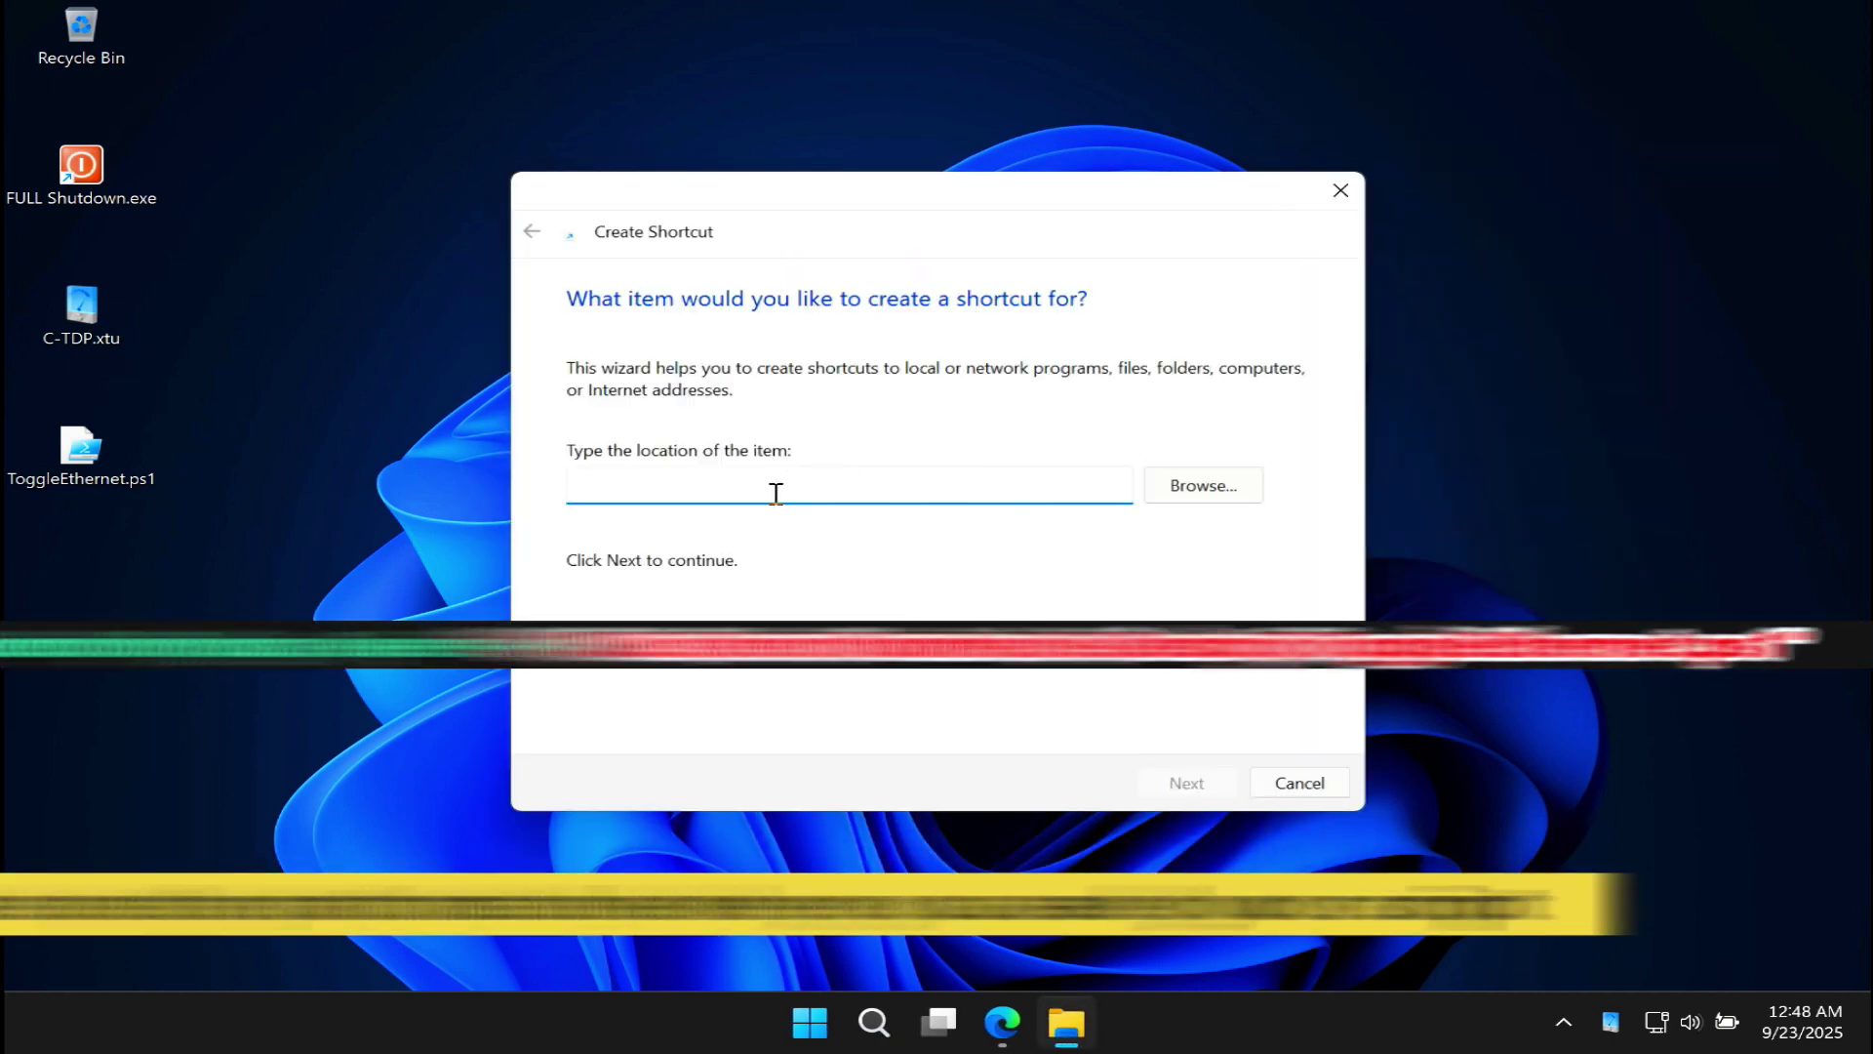
Step: Target 'powershell.exe -ExecutionPolicy Bypass -File' plus the script path, and name it Ethernet ON-OFF
right_click(775, 494)
click(847, 607)
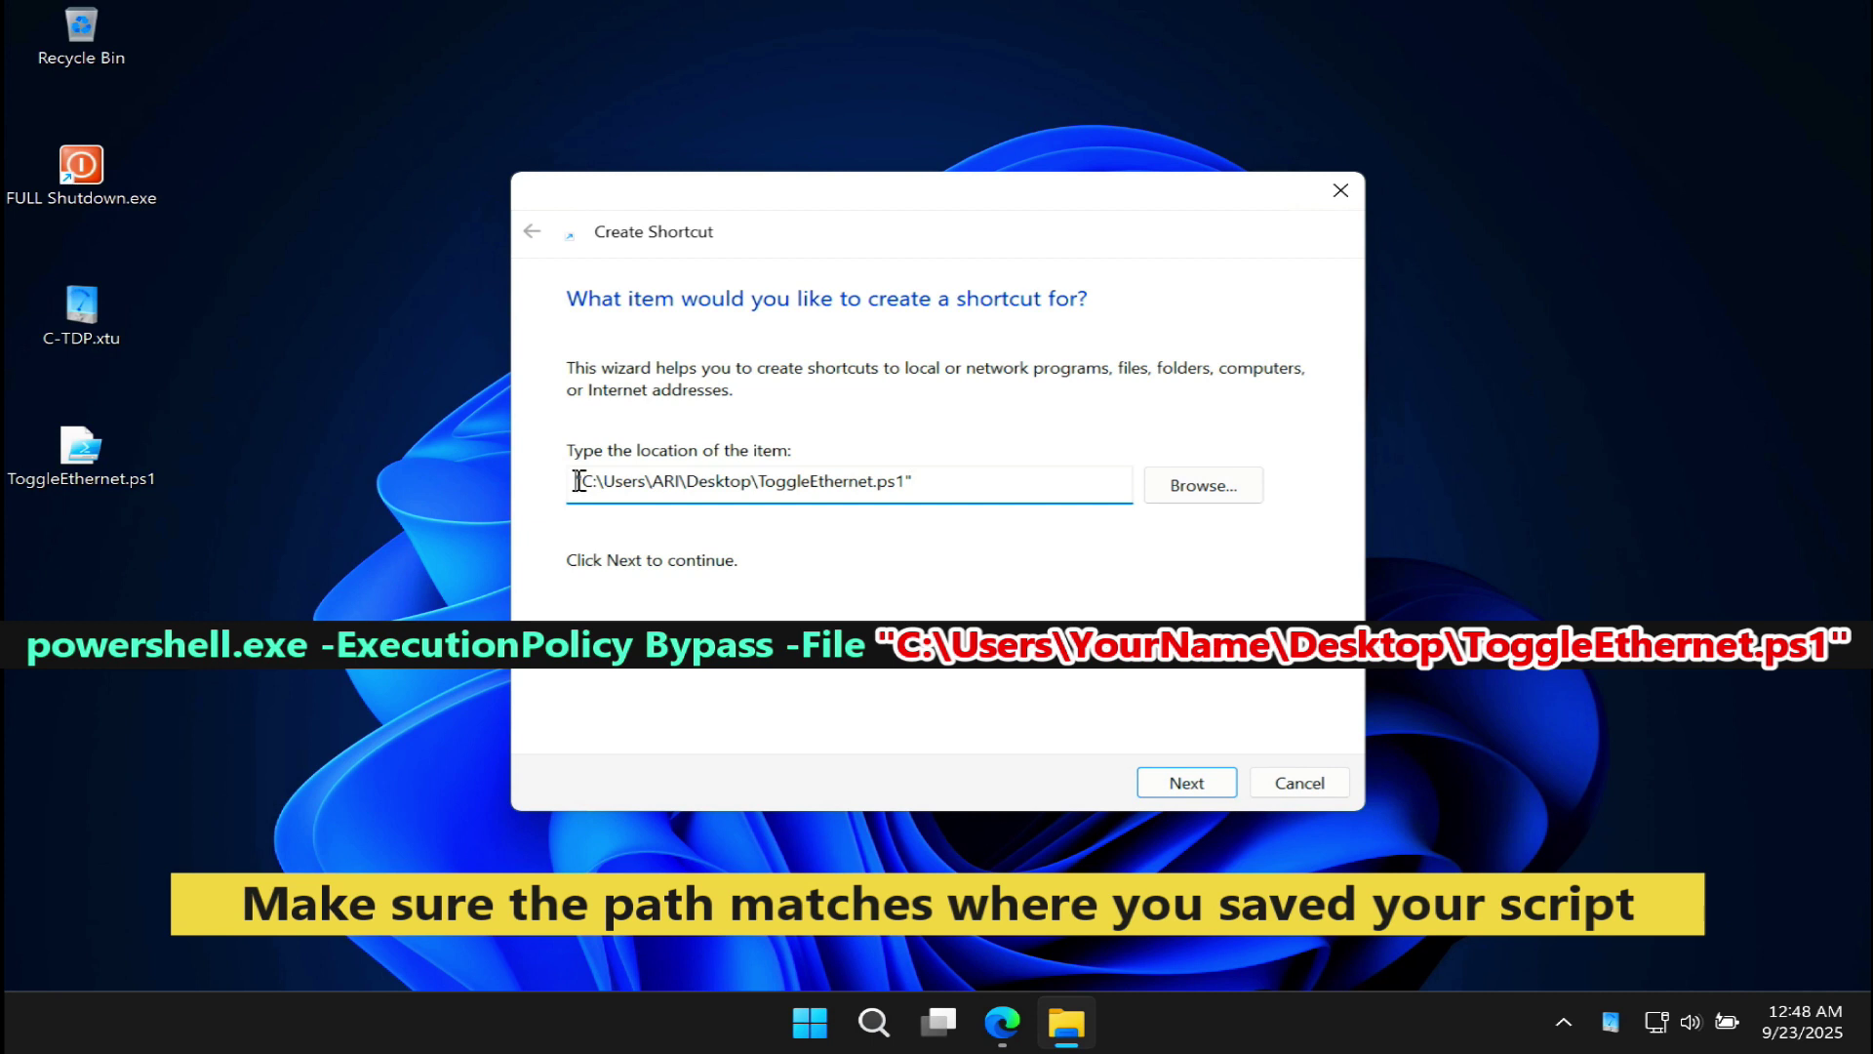
text(powershell.exe -ExecutionPolicy Bypass -File)
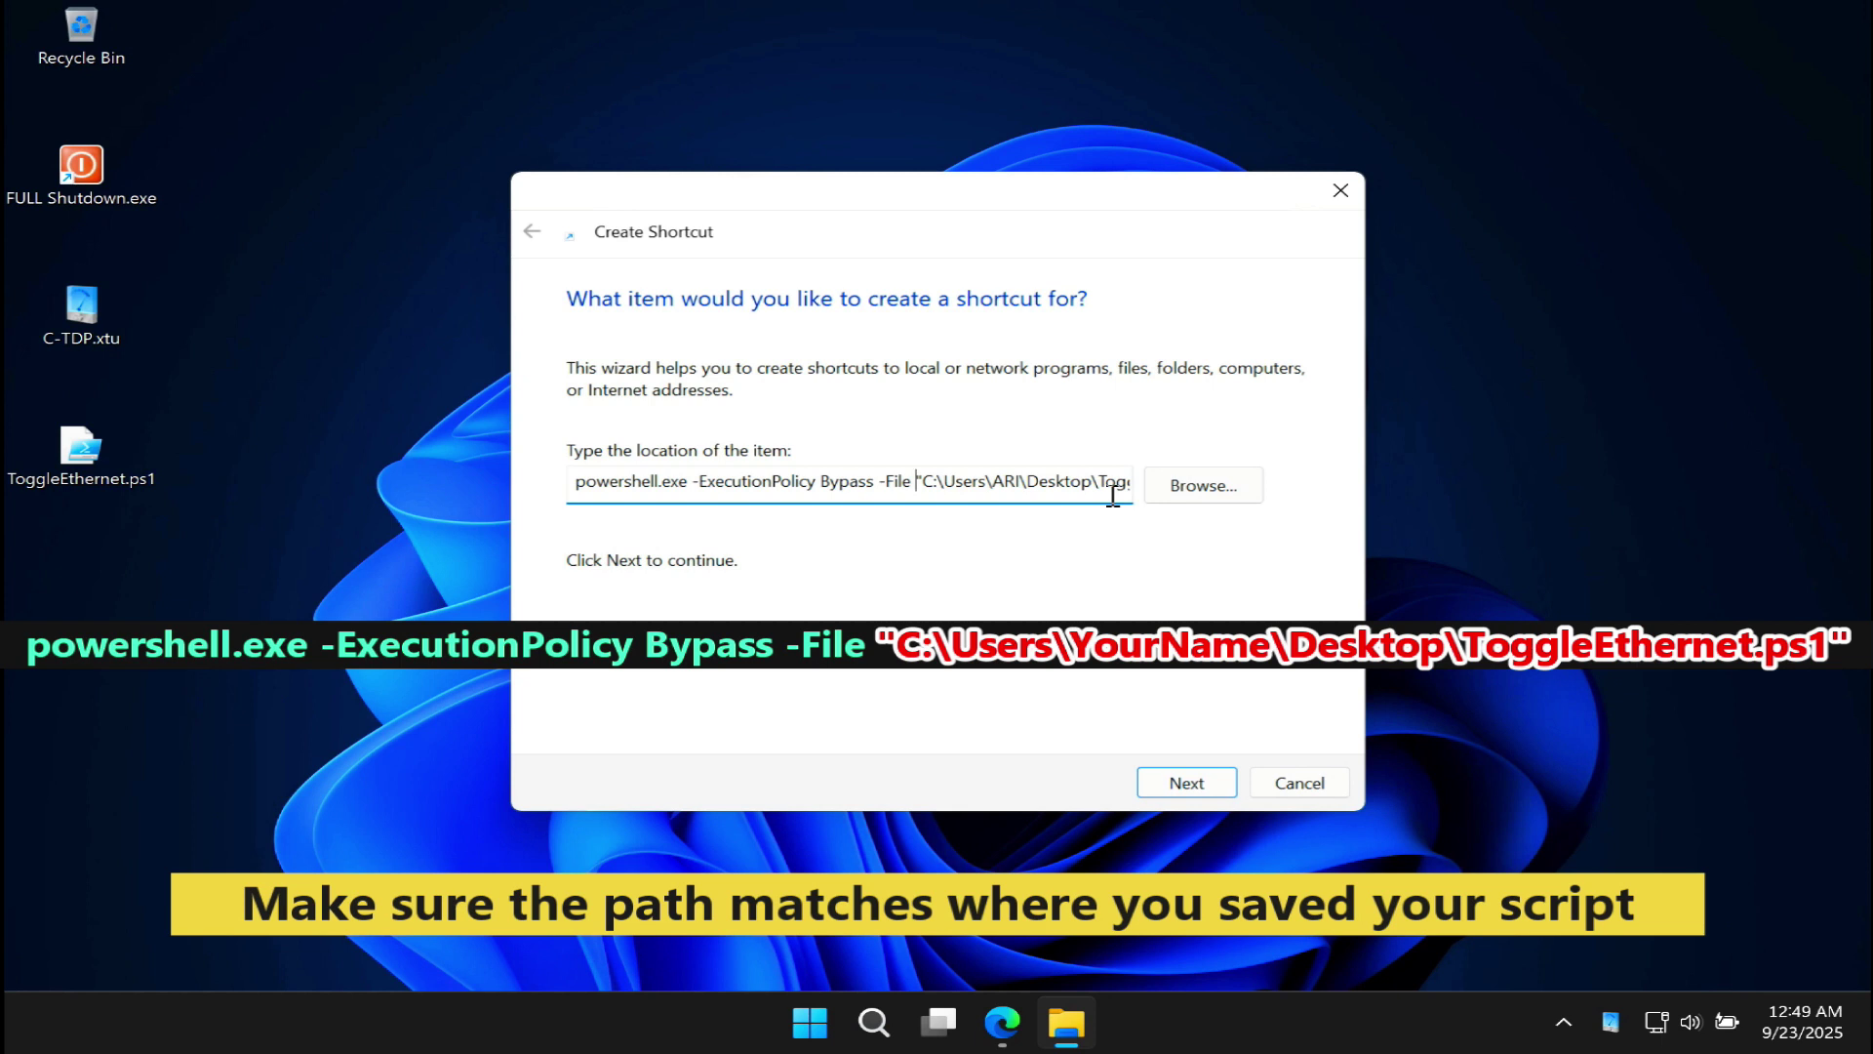
click(1167, 784)
text(Ethernet ON-OFF)
click(1188, 785)
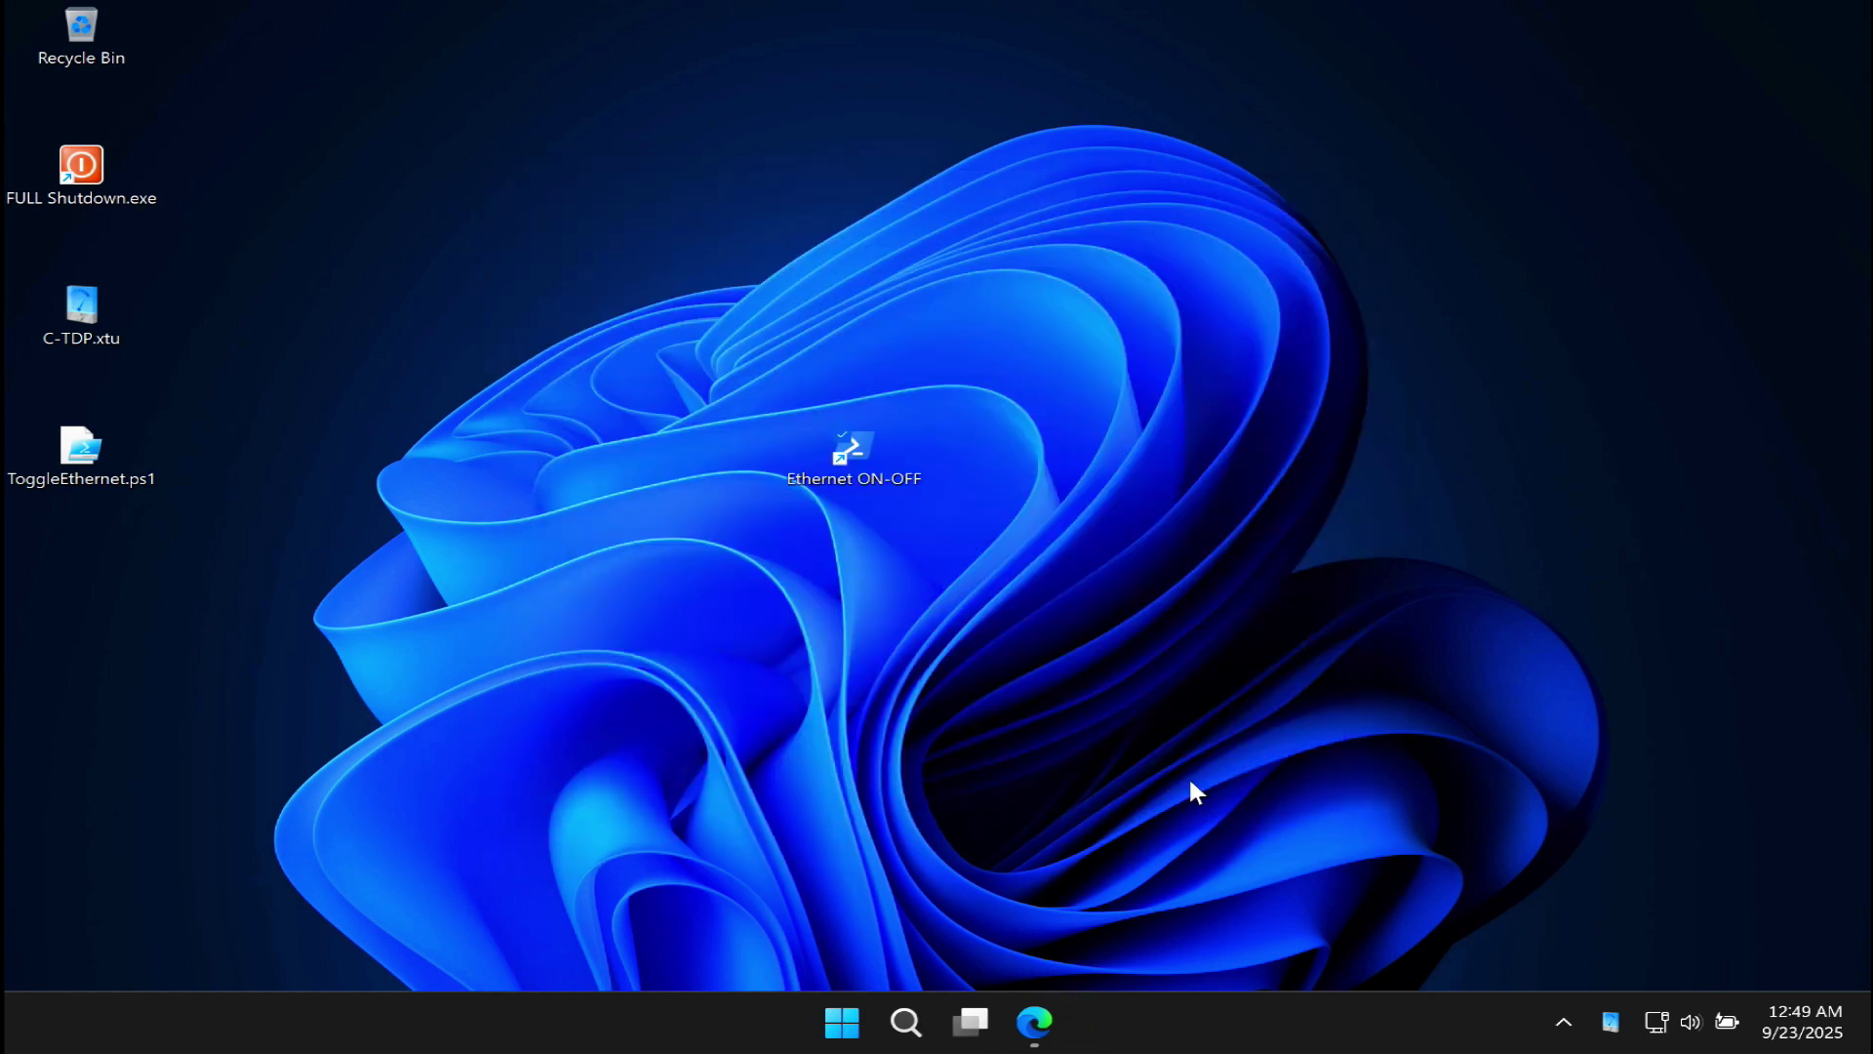
Step: Move the Ethernet ON-OFF shortcut below ToggleEthernet.ps1 and open its Properties
drag(879, 457, 113, 565)
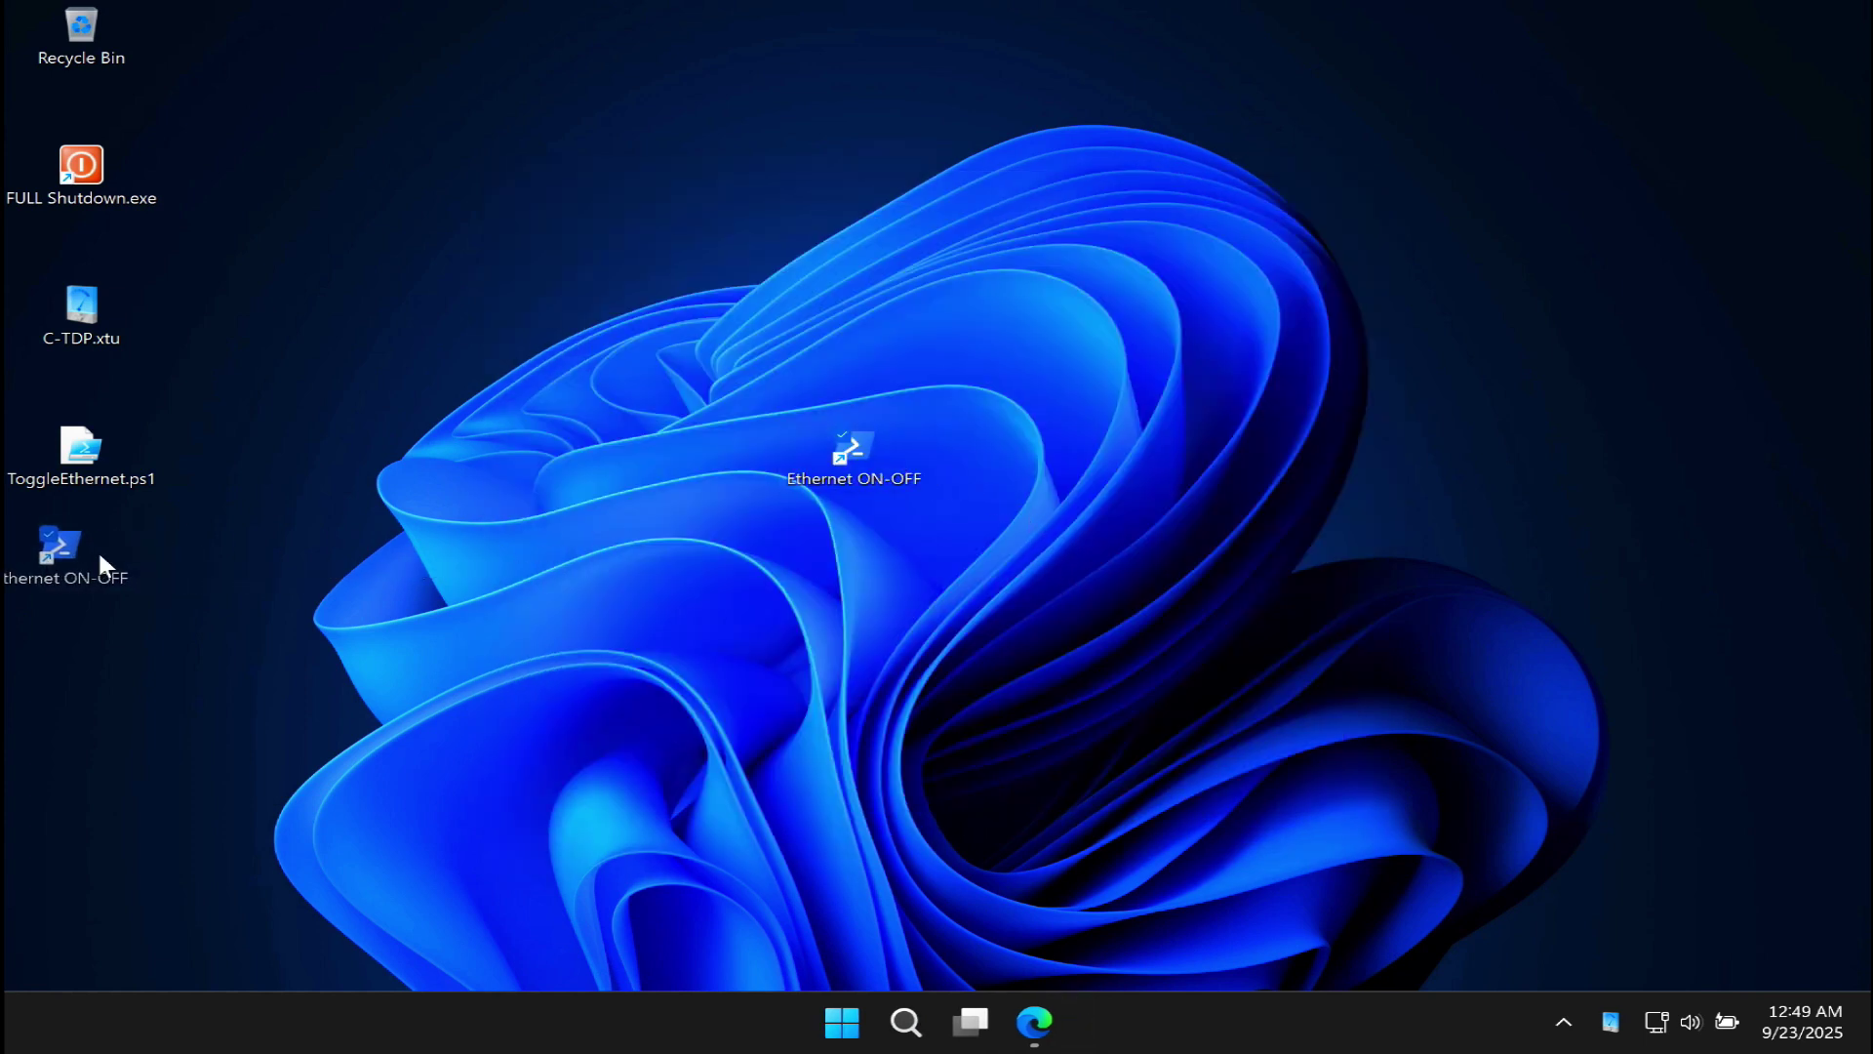
right_click(107, 592)
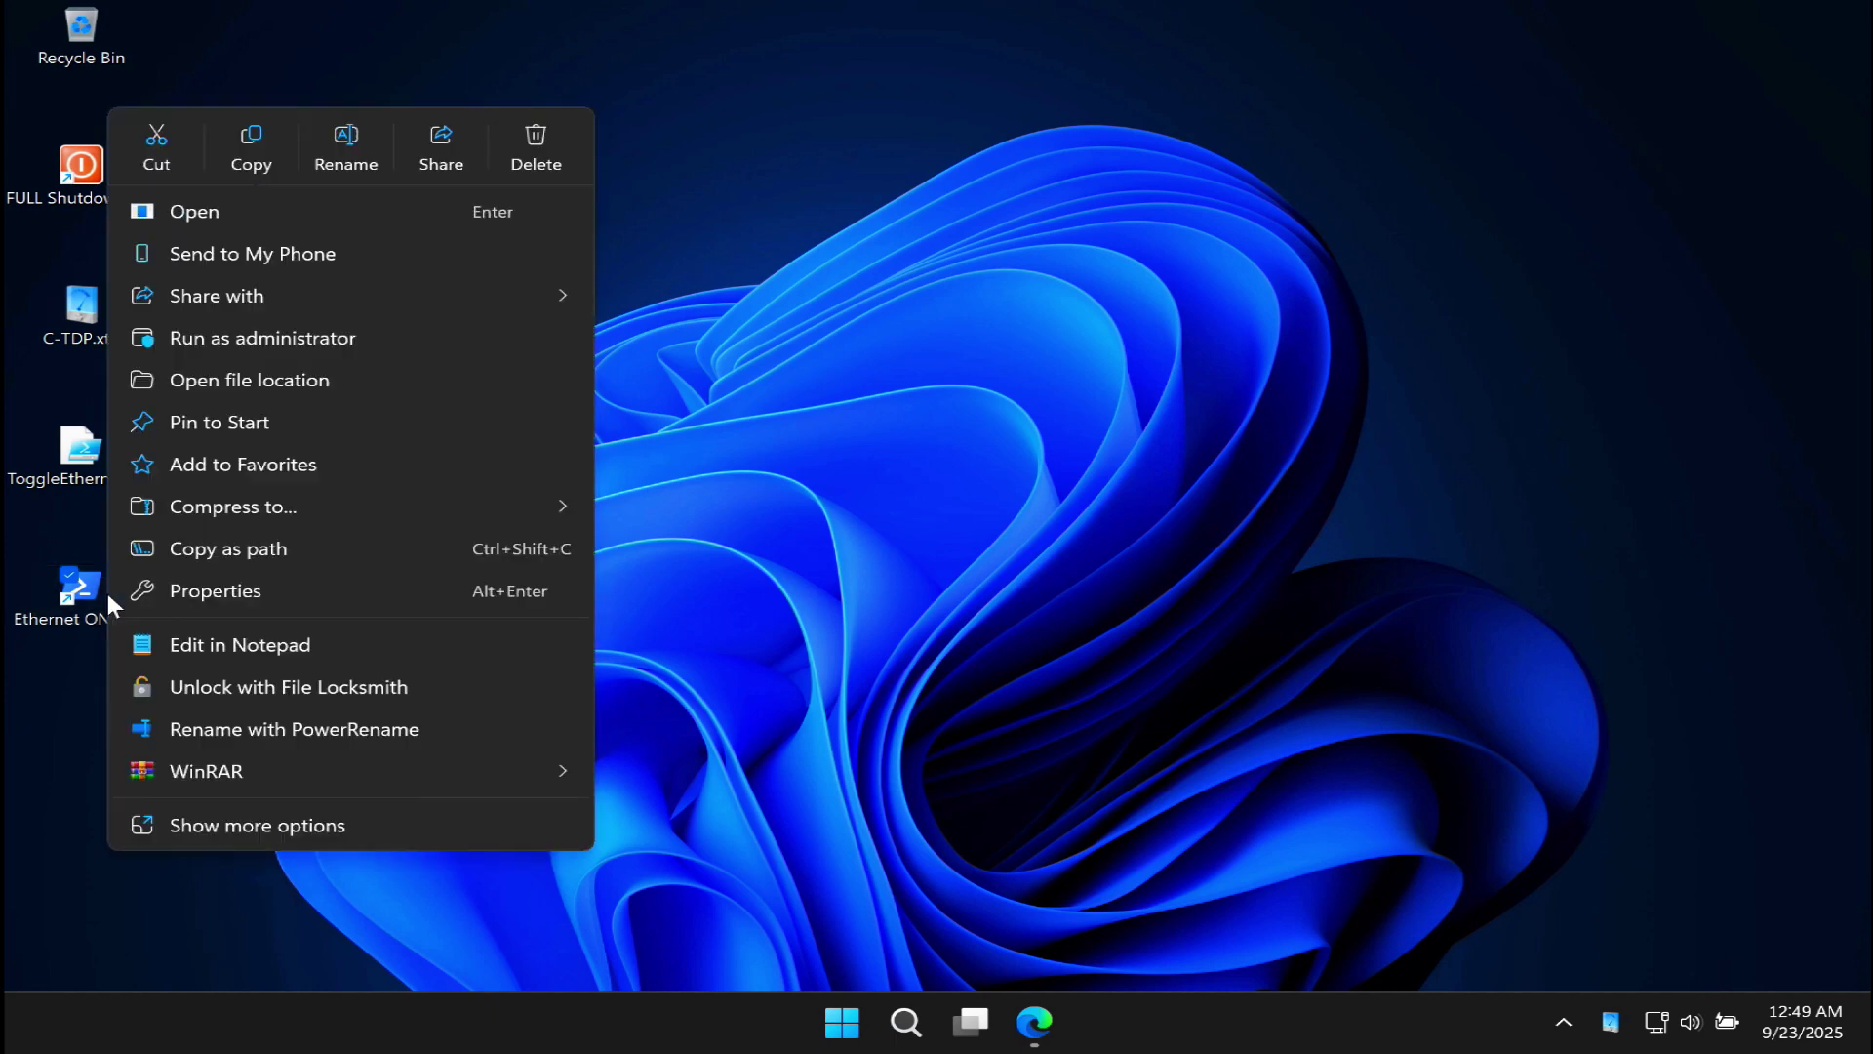
click(222, 591)
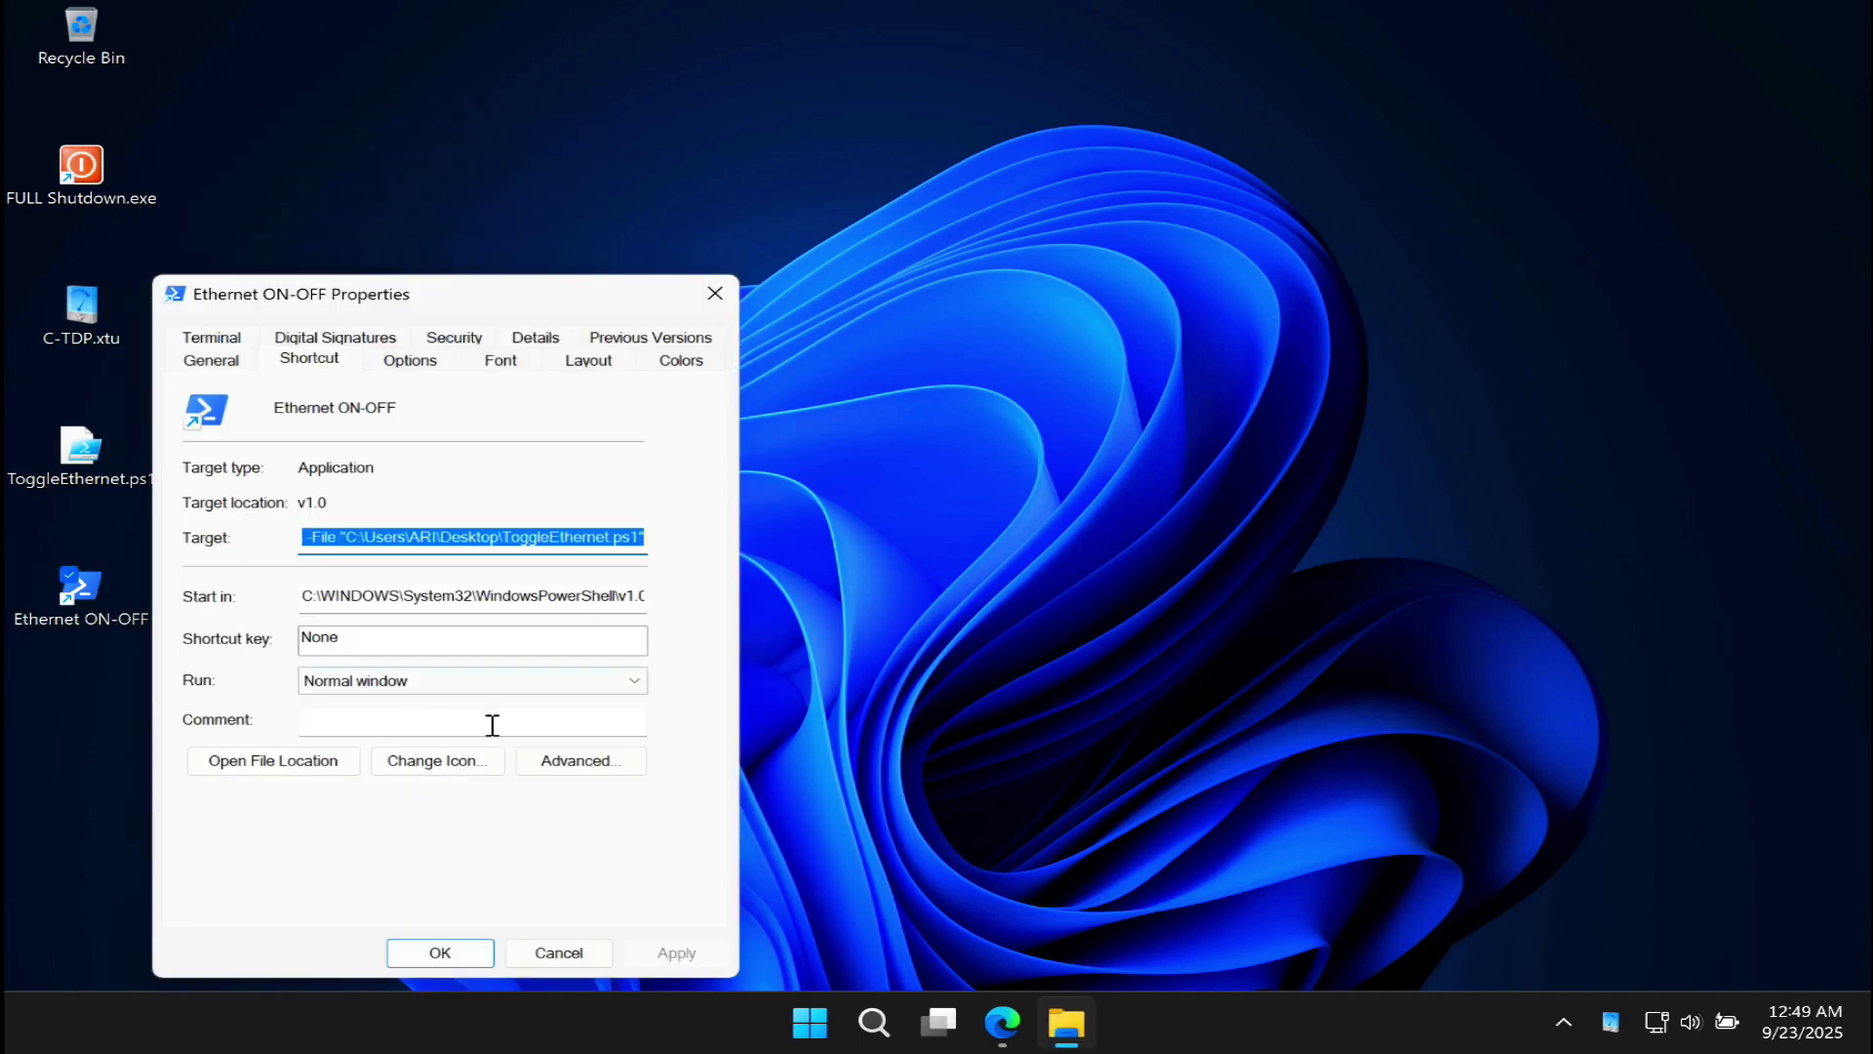
Step: Tick Run as administrator in Advanced settings, apply it, and reopen the shortcut's Properties
click(616, 764)
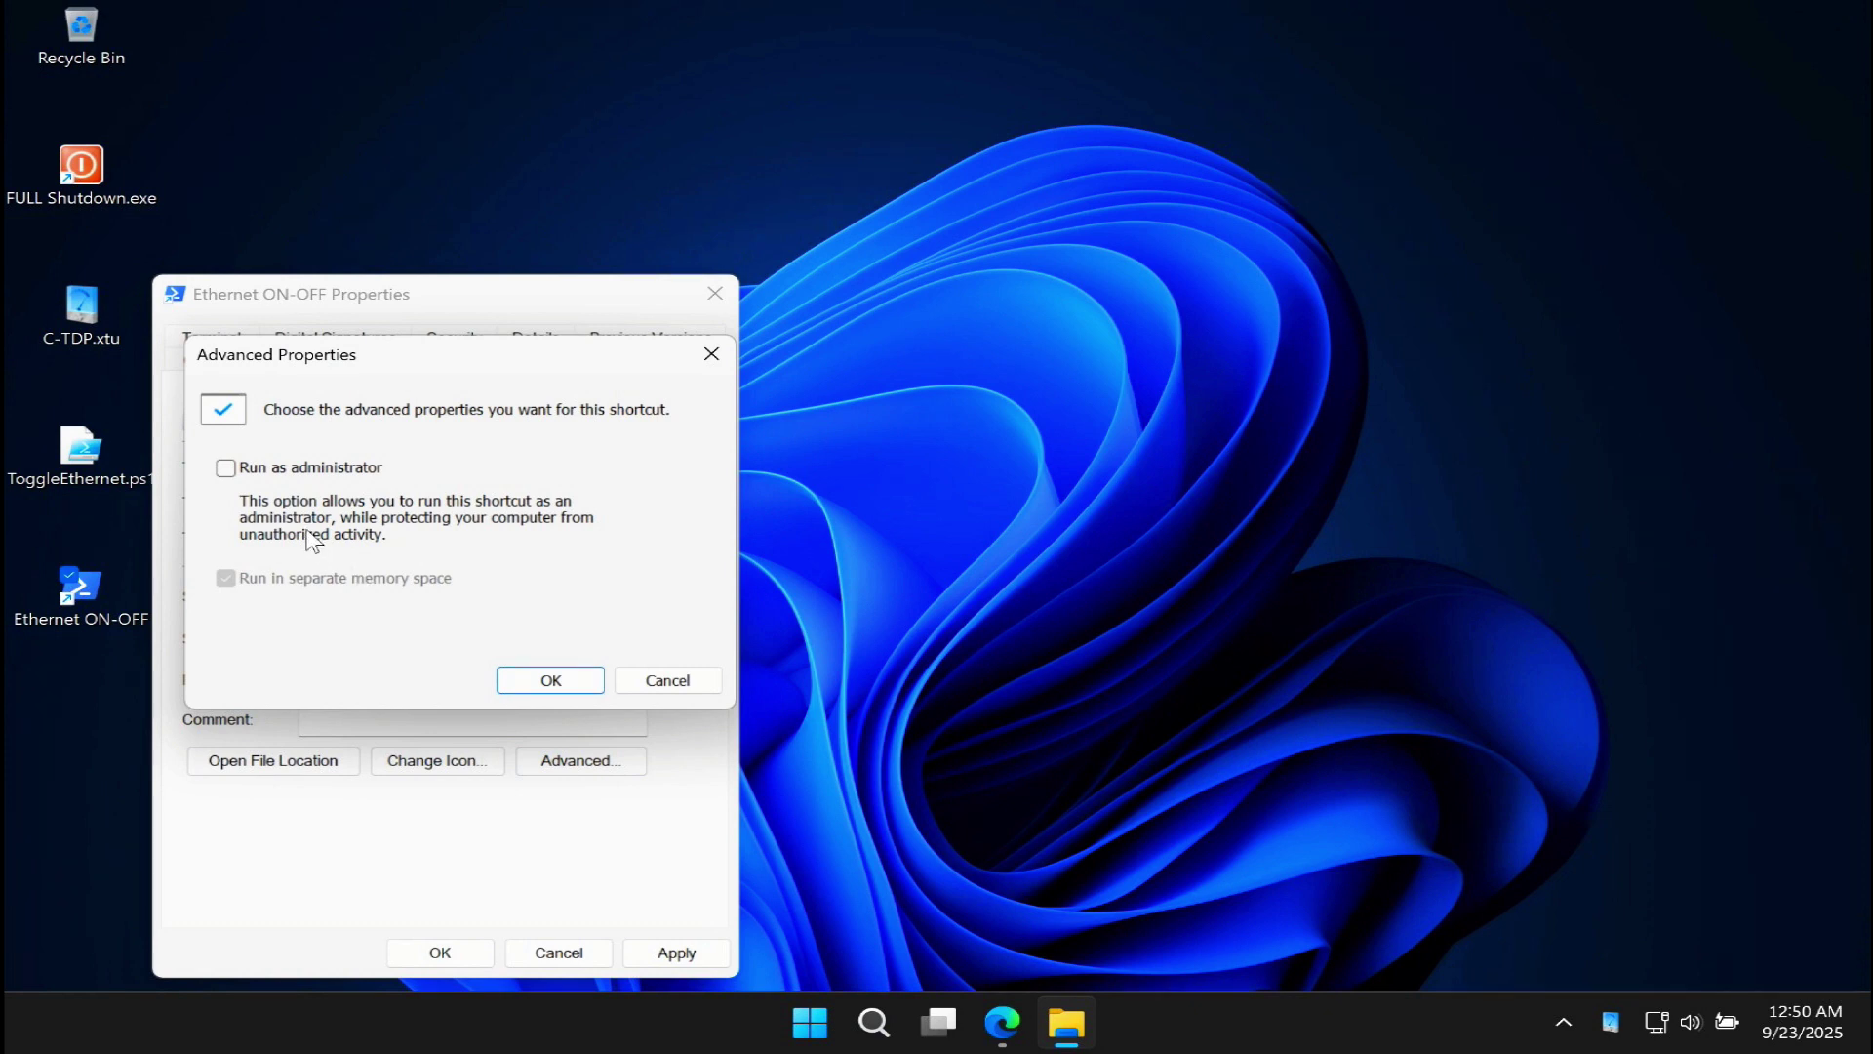
click(225, 467)
click(548, 681)
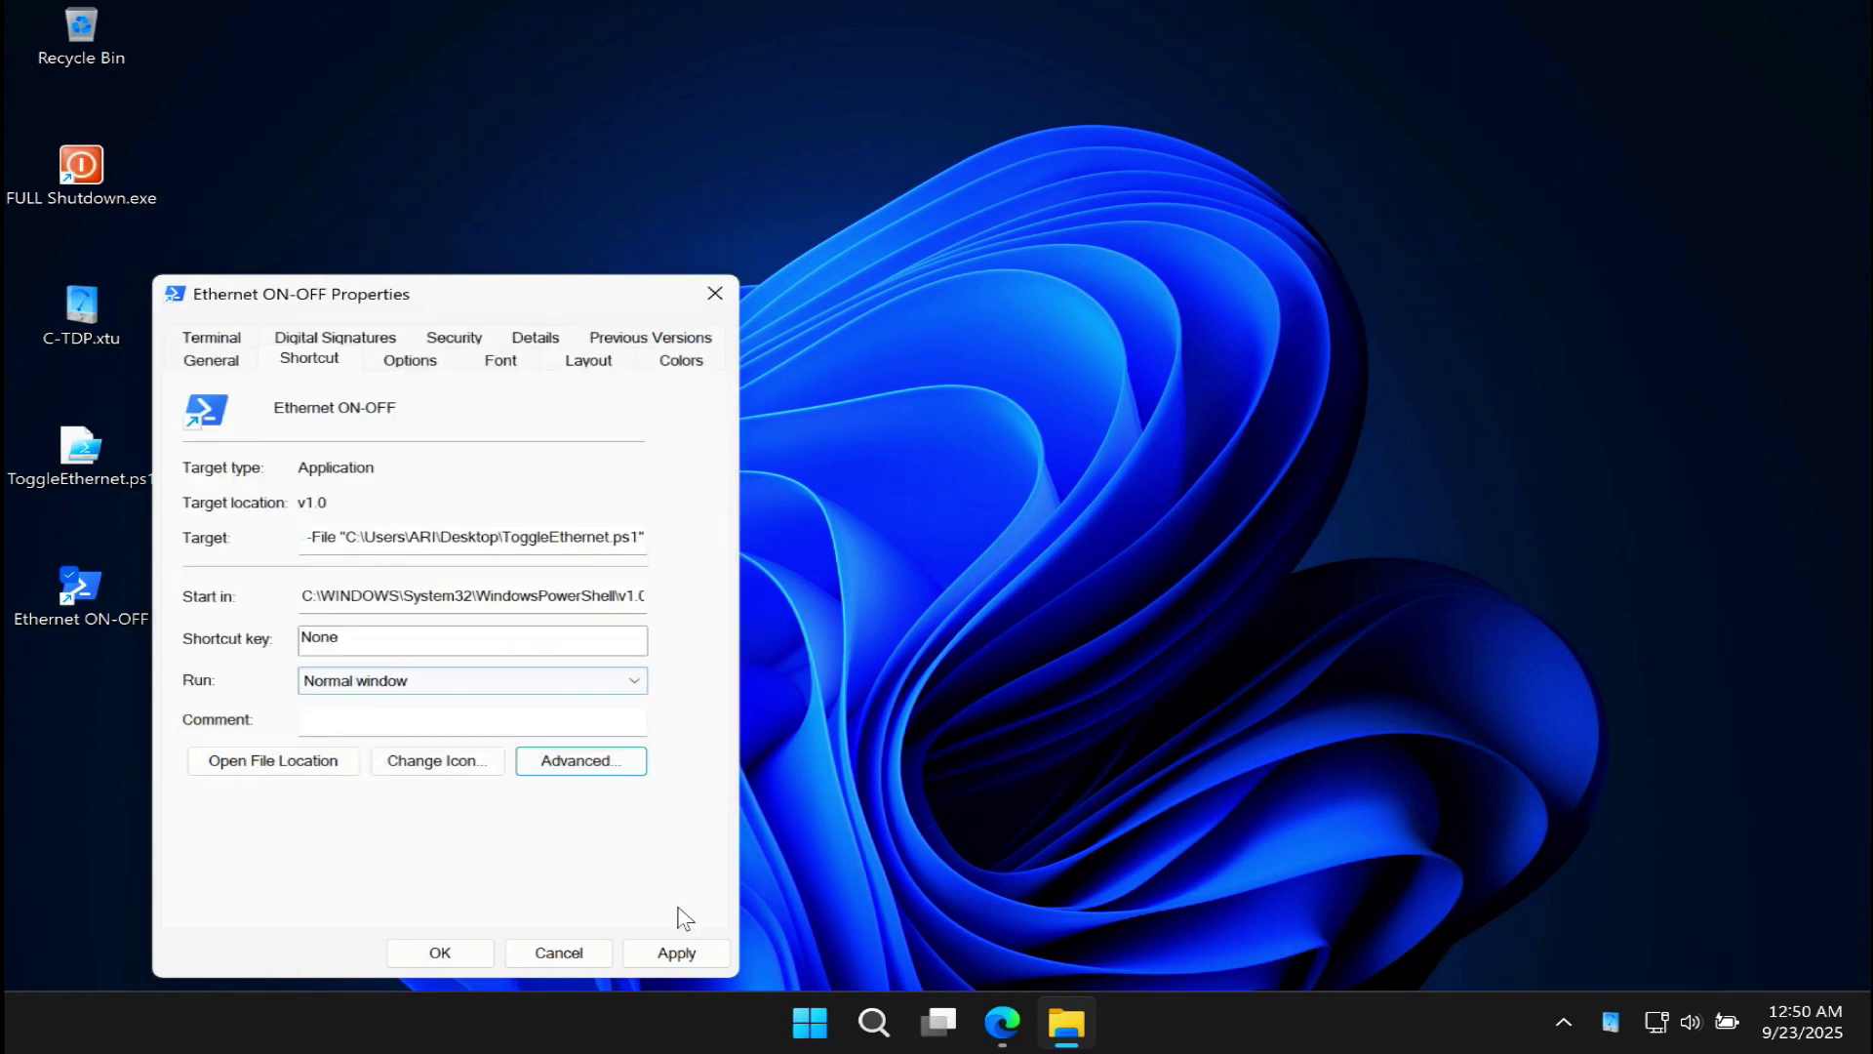
click(673, 953)
click(446, 952)
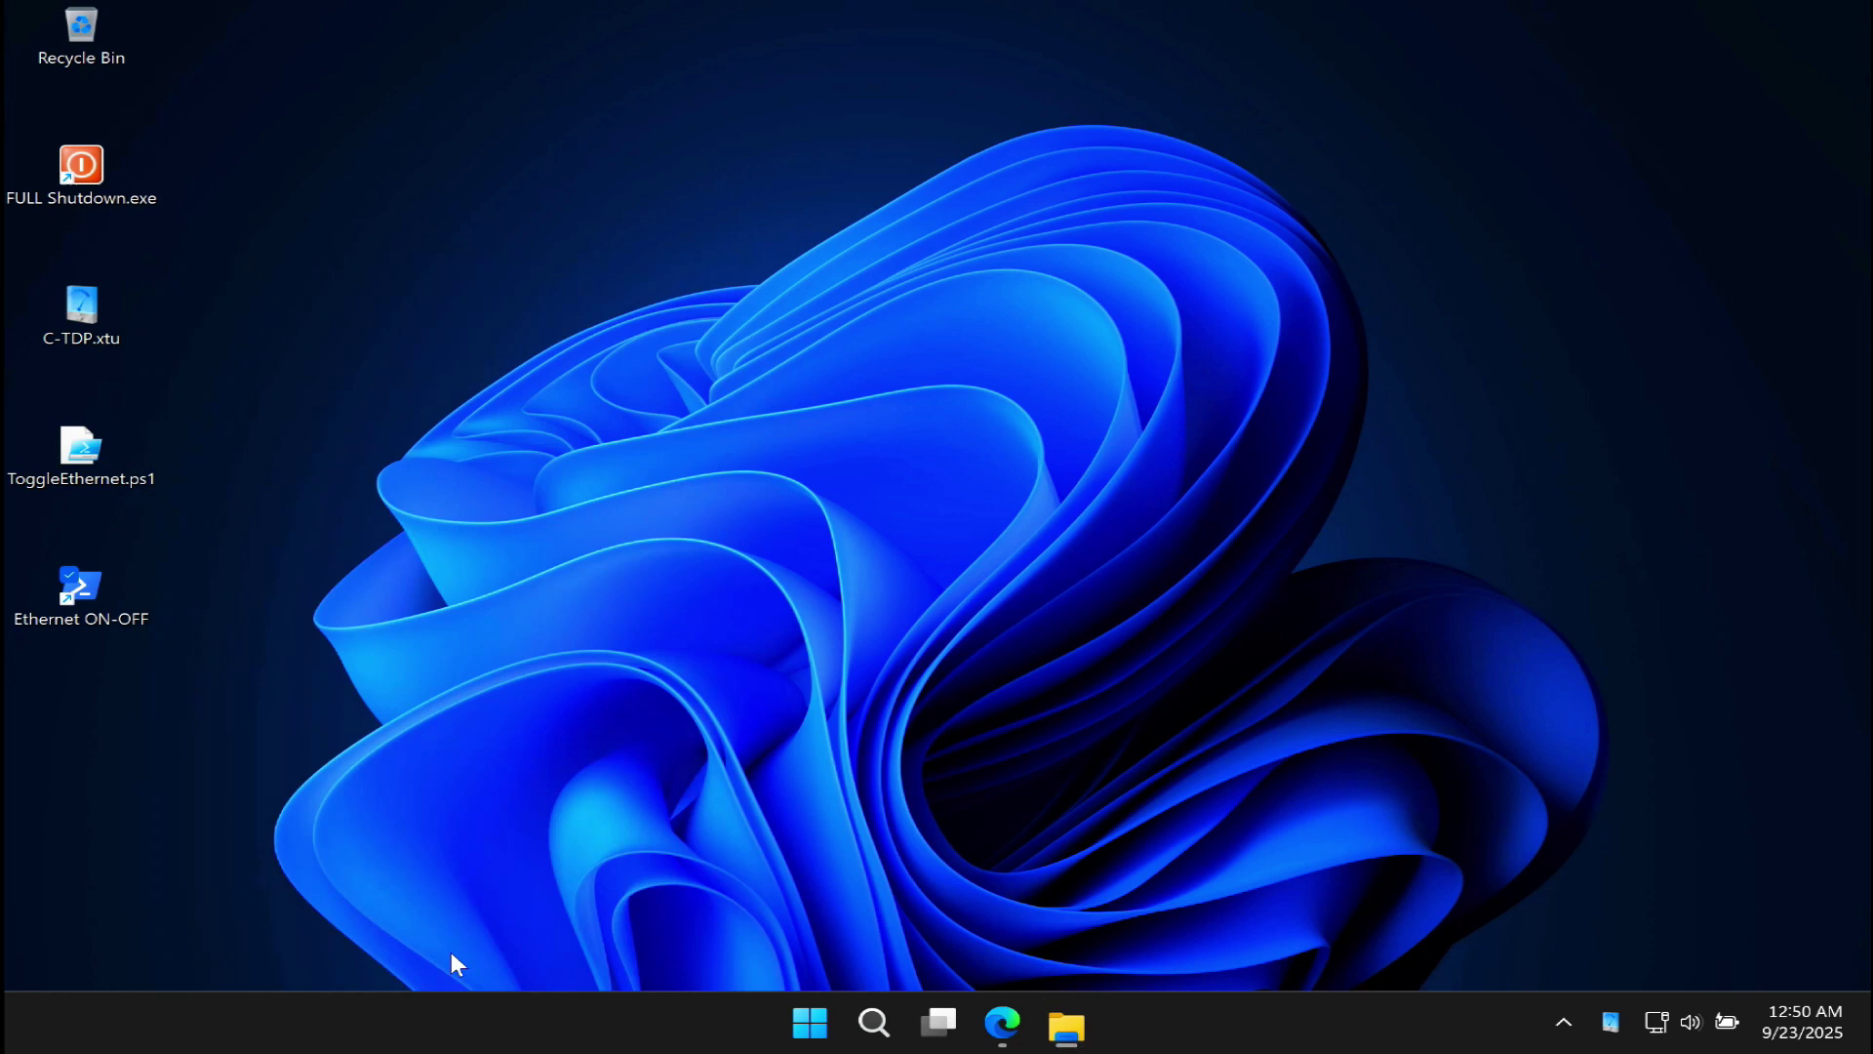
right_click(68, 585)
click(166, 592)
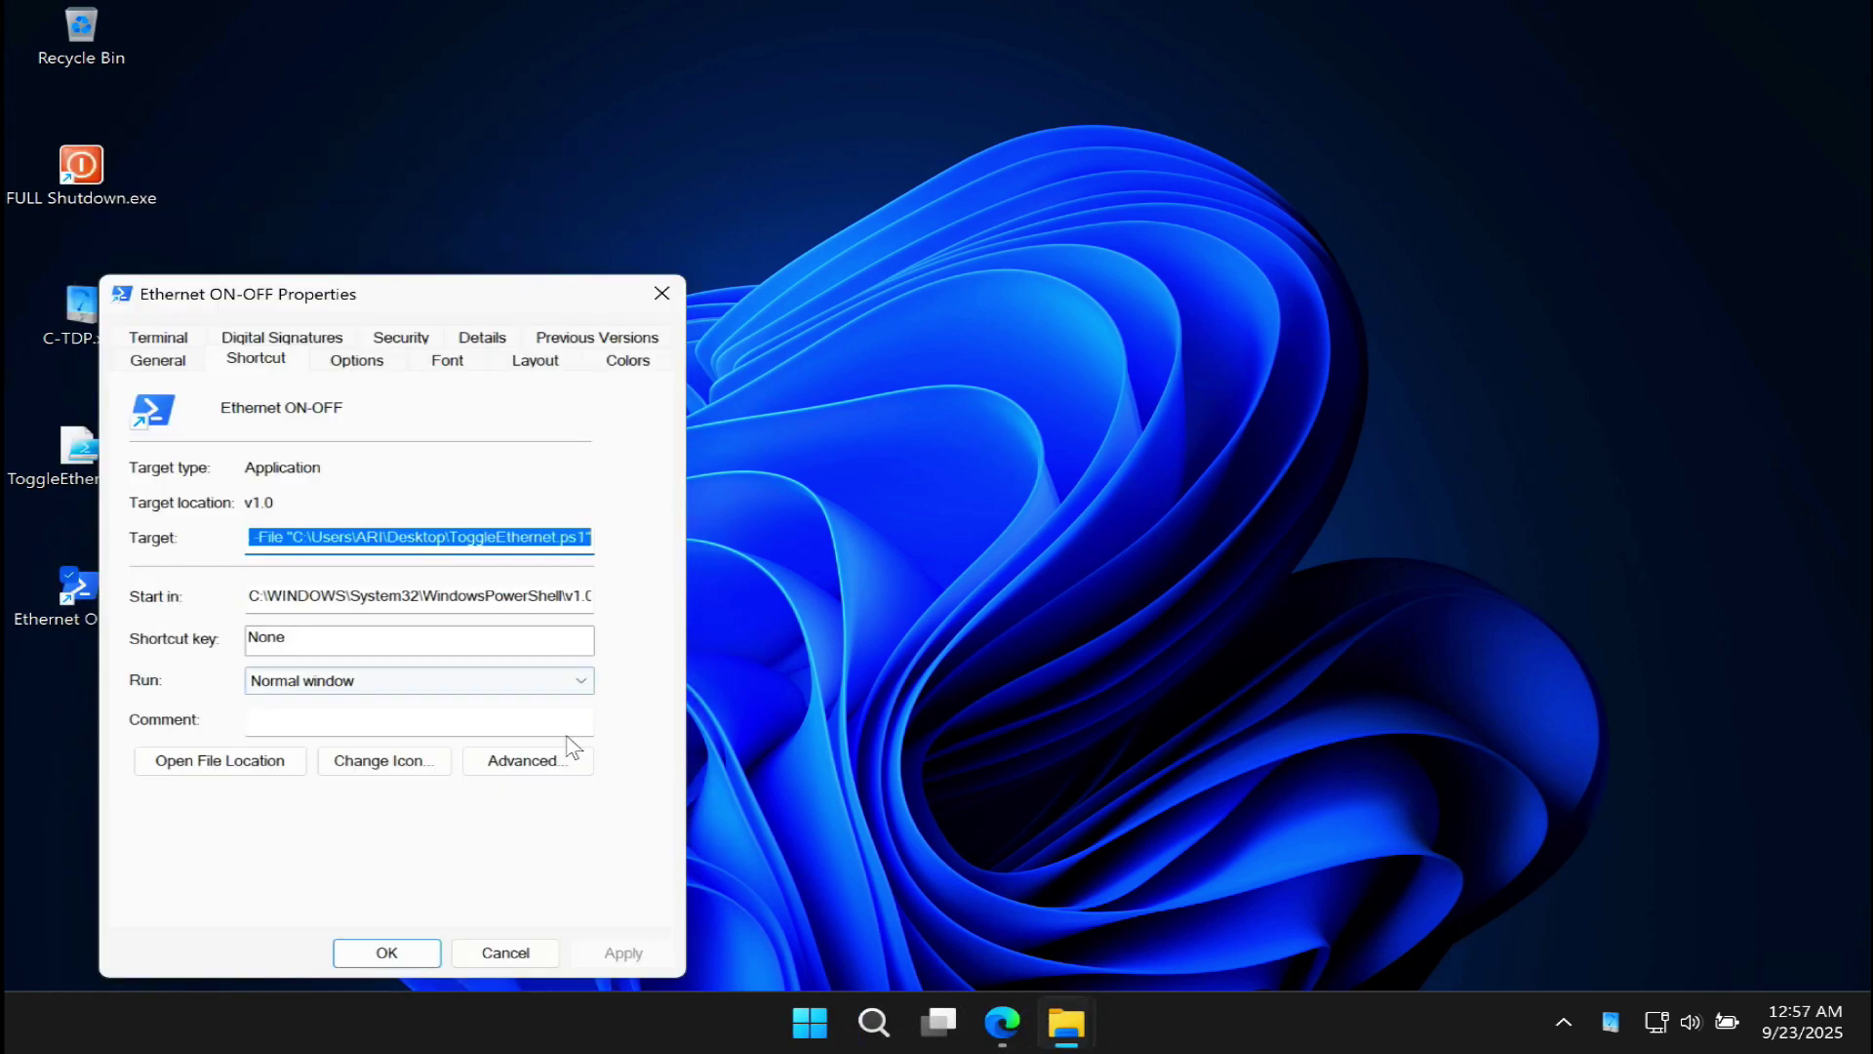
Step: Assign the SHELL32 network monitor icon to the shortcut and apply the change
click(422, 769)
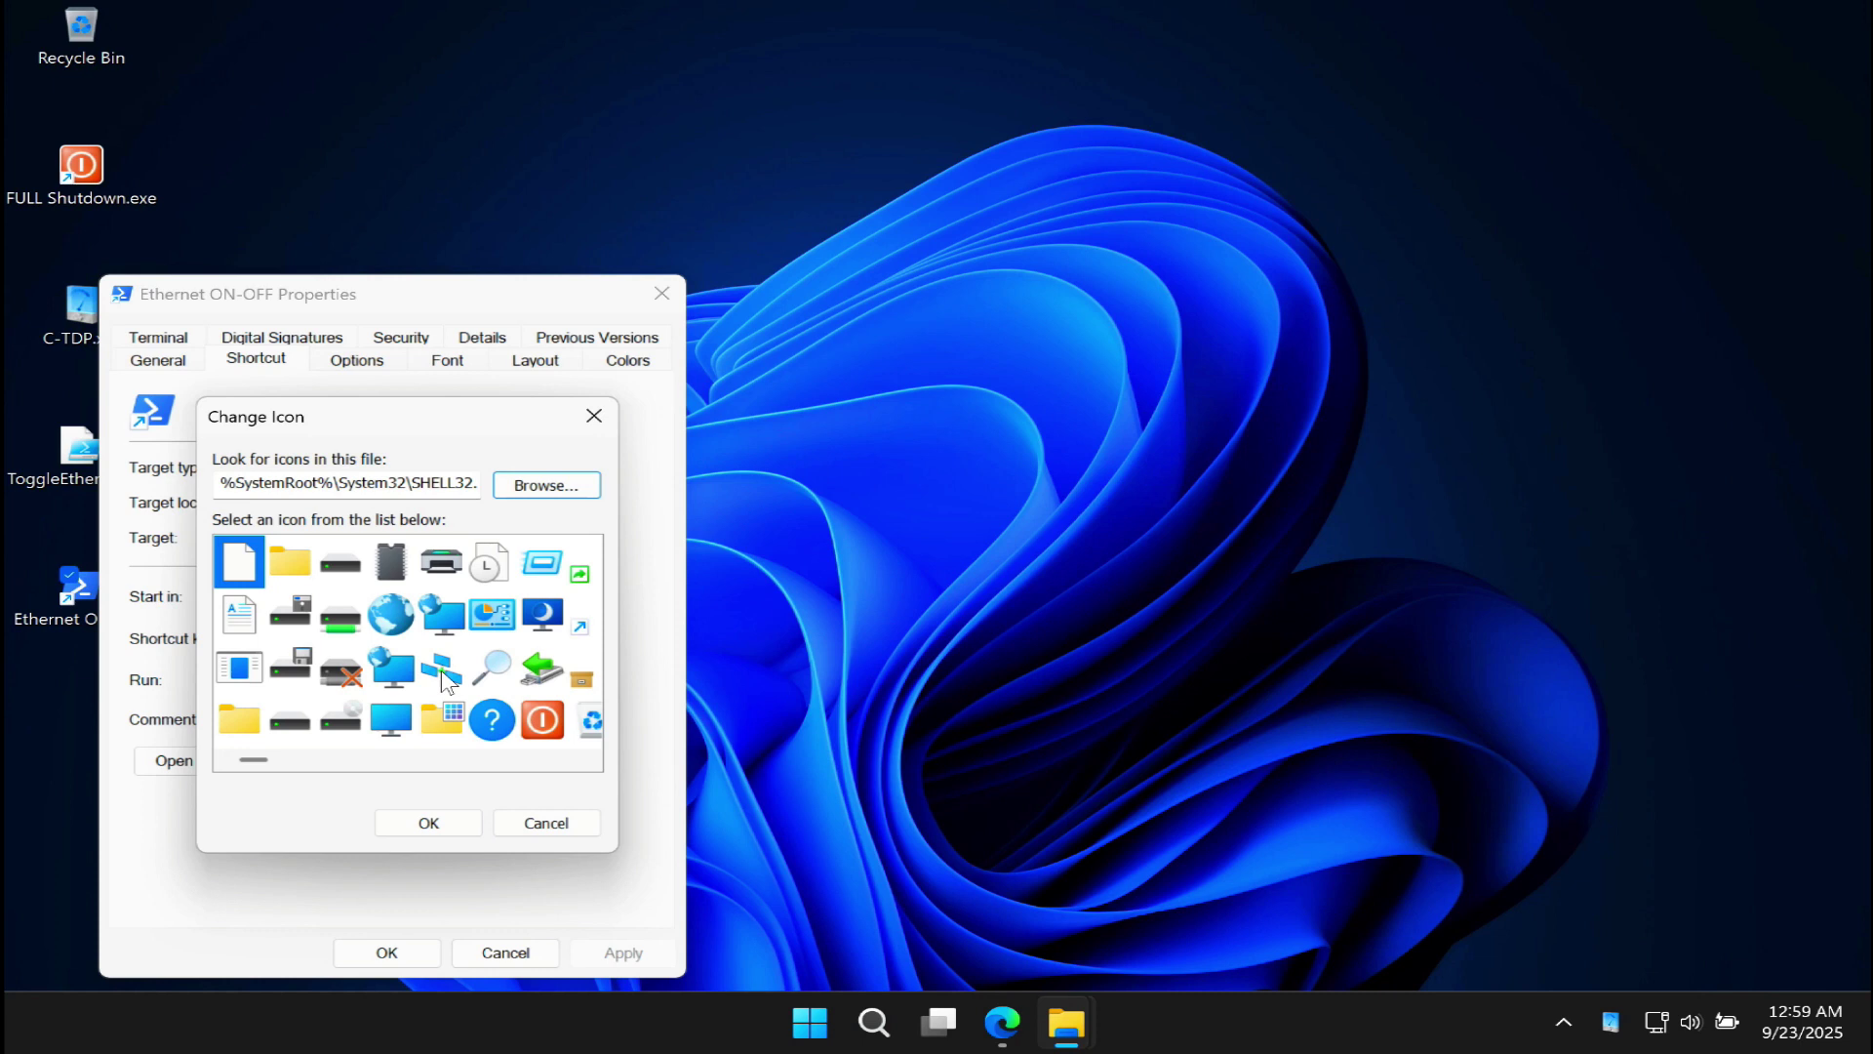
scroll(444, 678, down, 2)
scroll(444, 678, down, 2)
scroll(443, 678, down, 2)
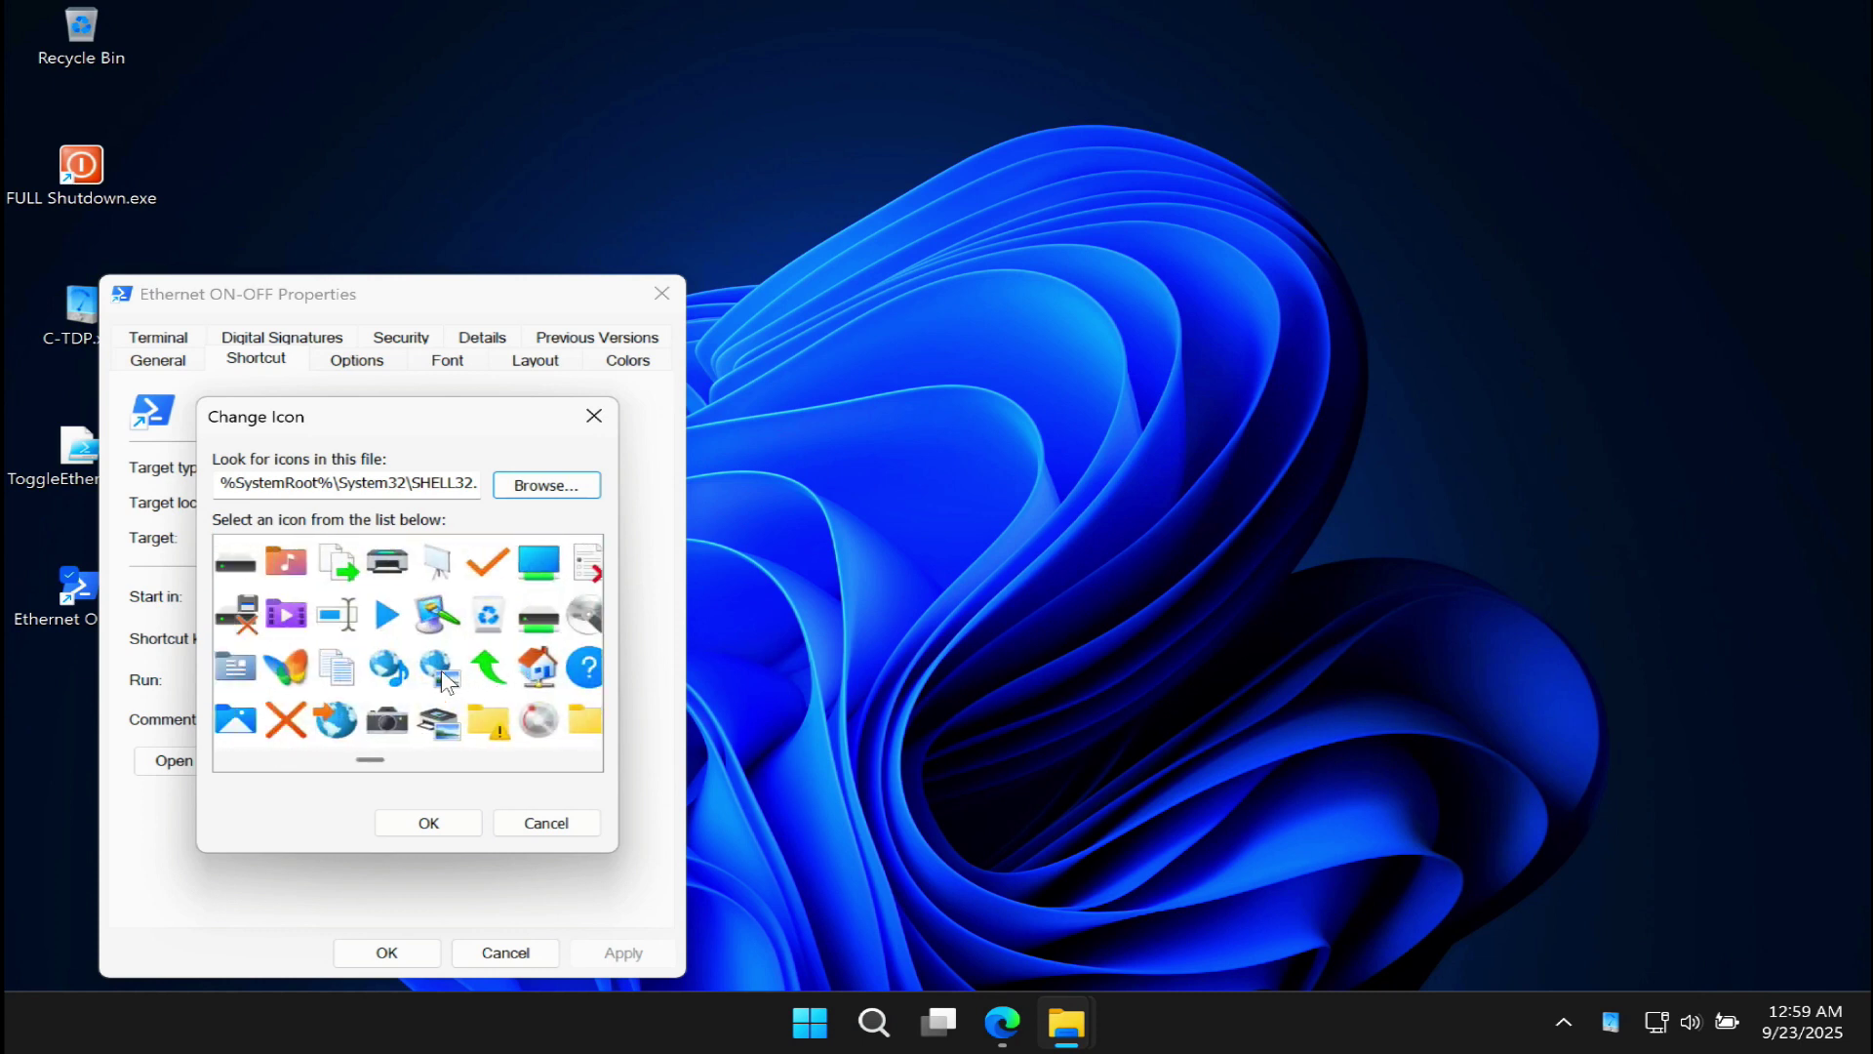
scroll(444, 677, down, 2)
scroll(444, 677, up, 1)
scroll(444, 678, up, 1)
scroll(443, 677, up, 1)
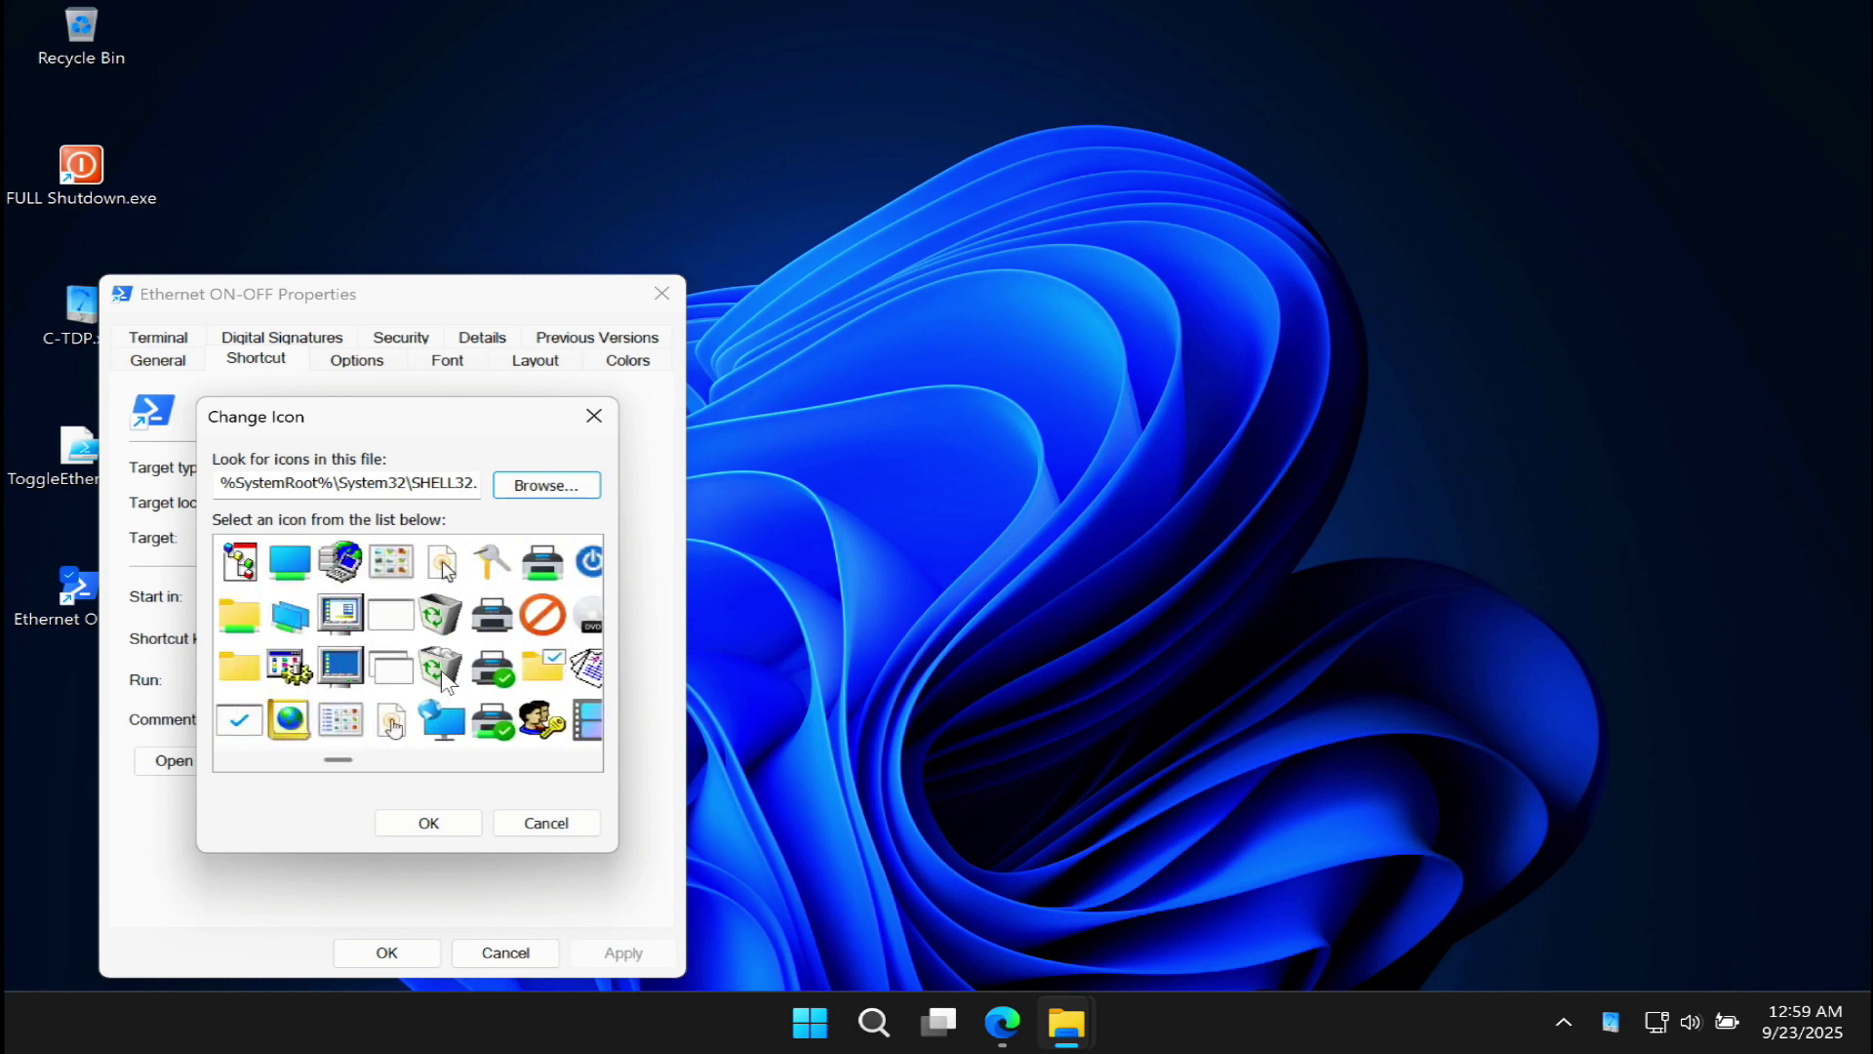
scroll(444, 678, up, 1)
scroll(444, 678, up, 1)
scroll(443, 678, up, 1)
scroll(443, 677, up, 1)
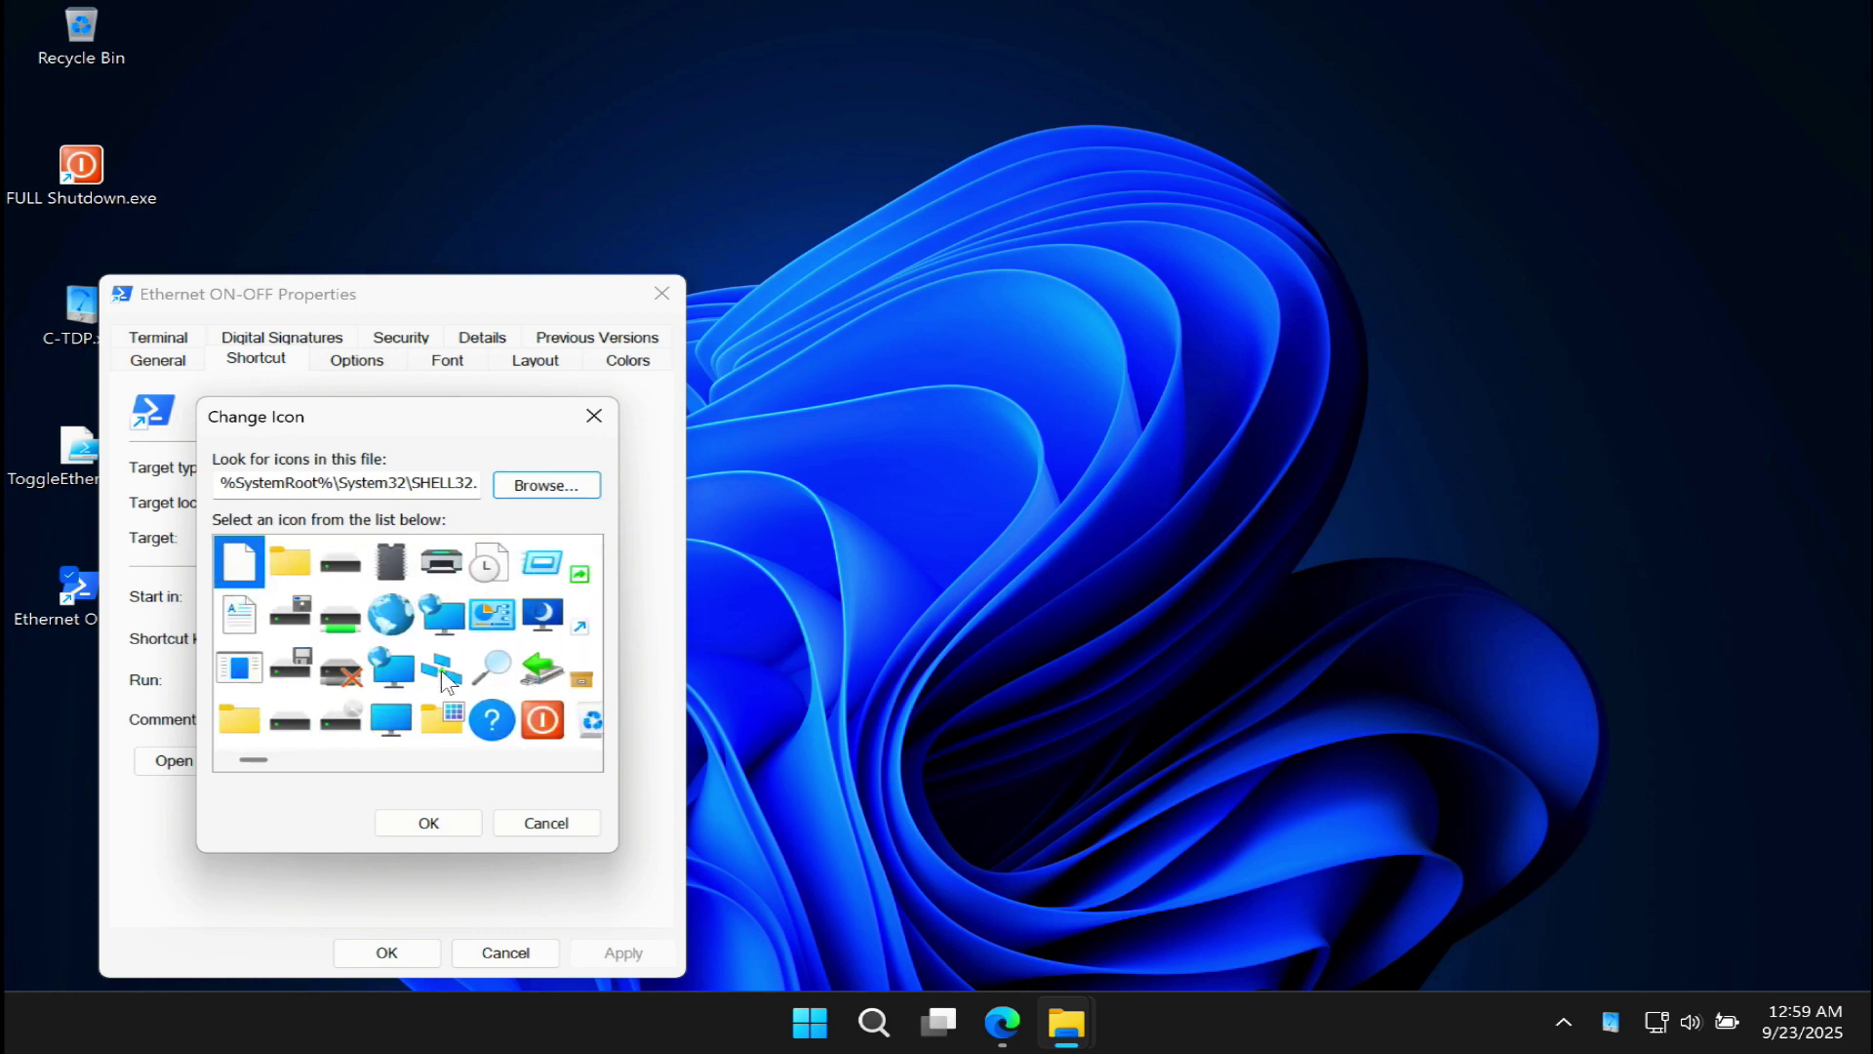
click(444, 626)
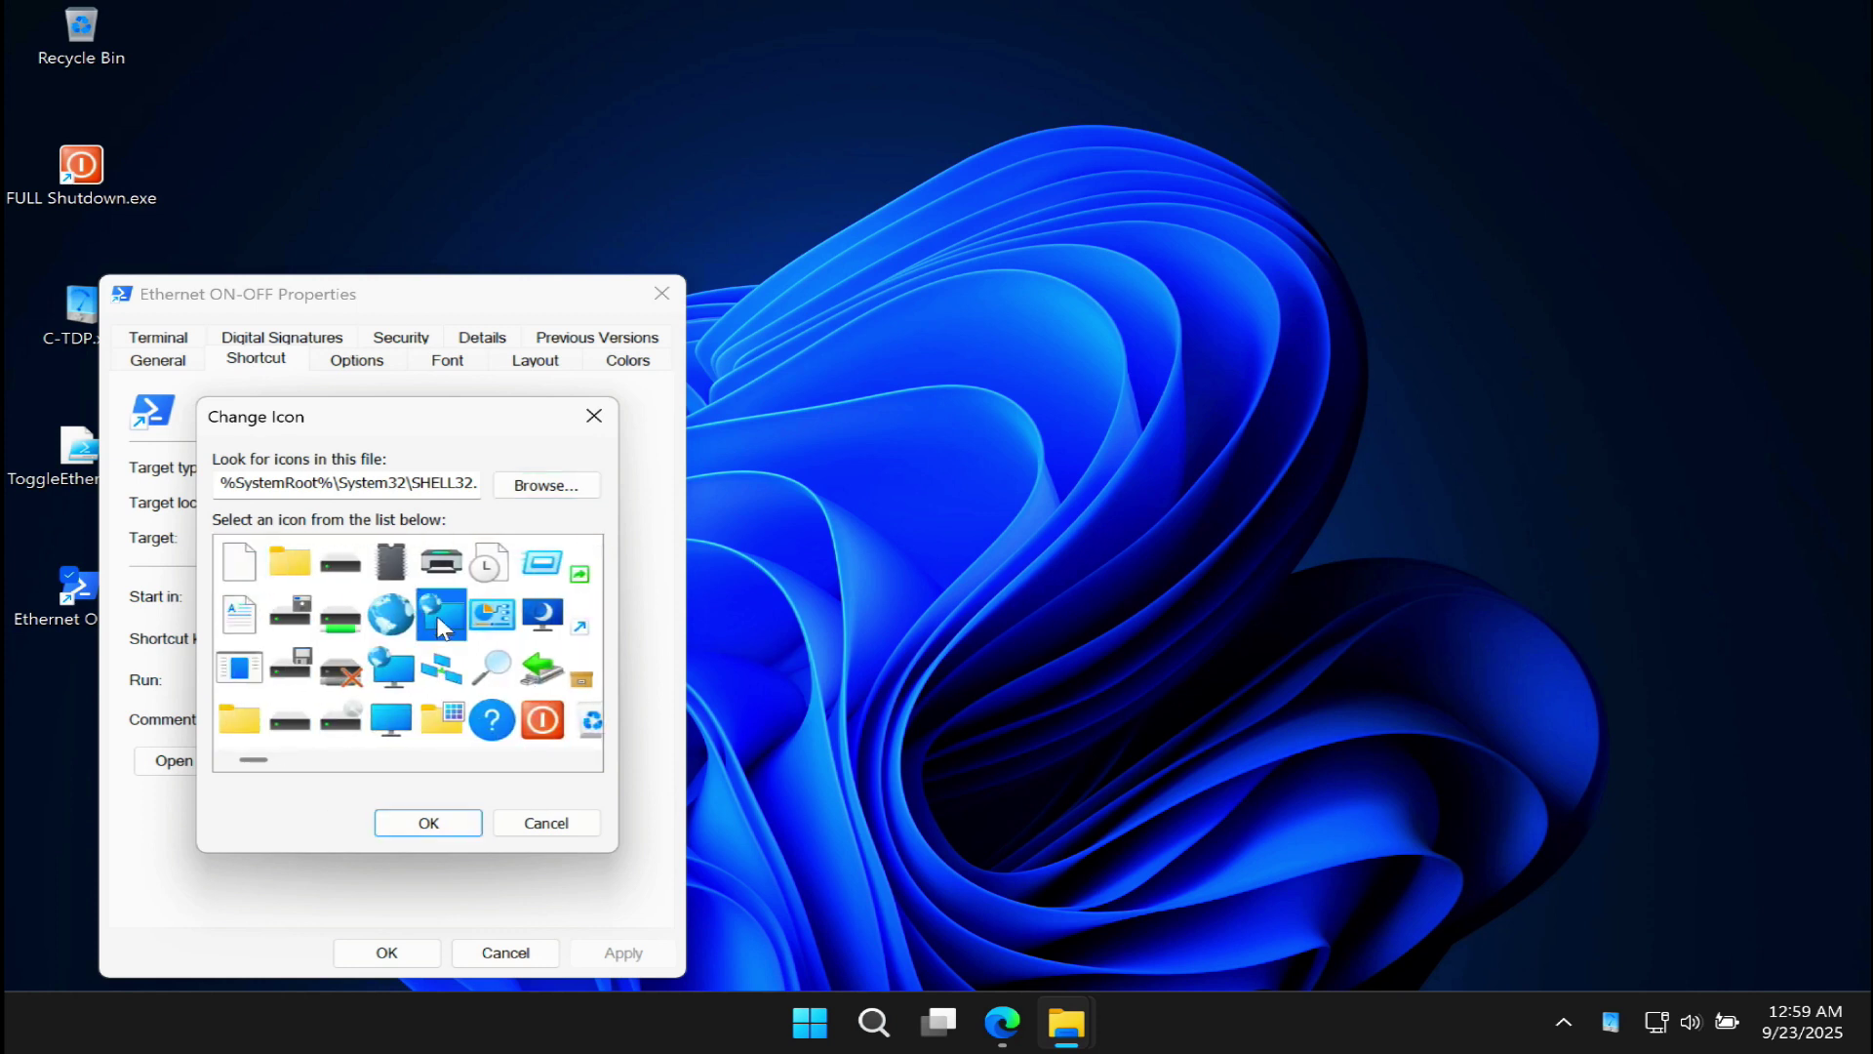
click(445, 822)
click(633, 965)
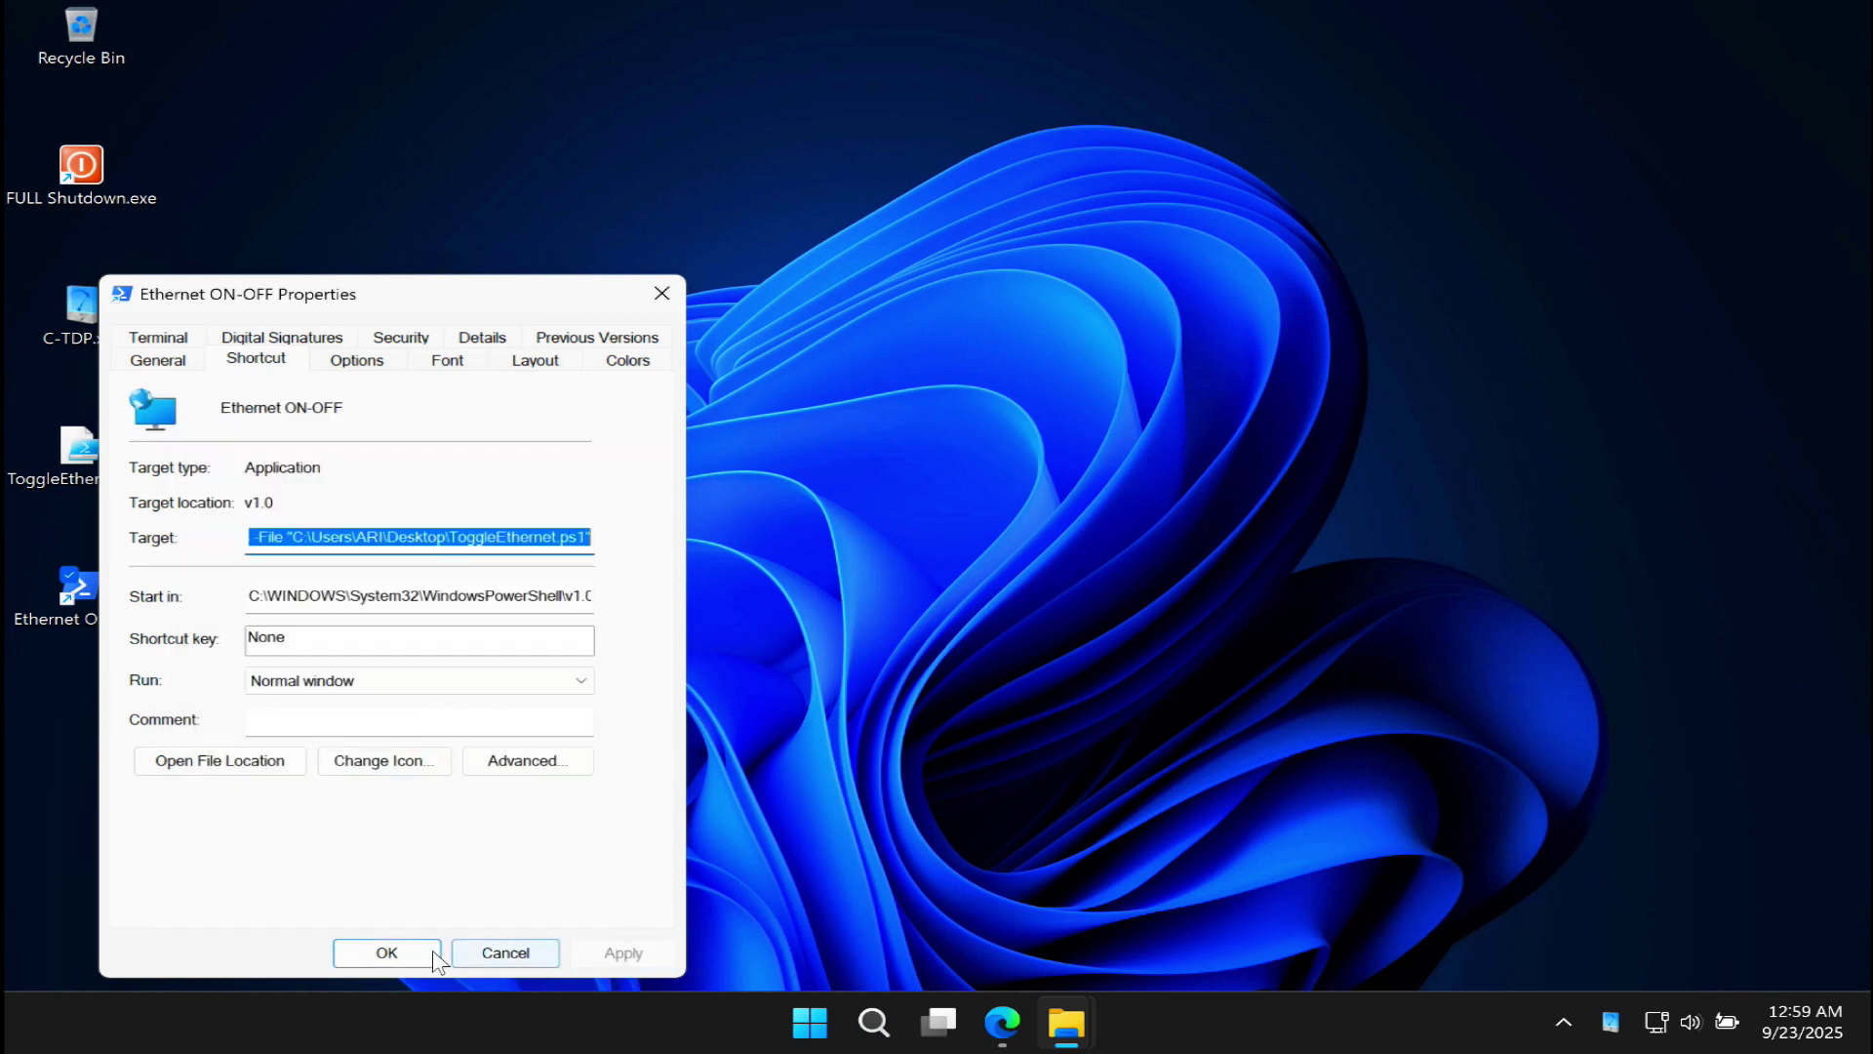
click(423, 951)
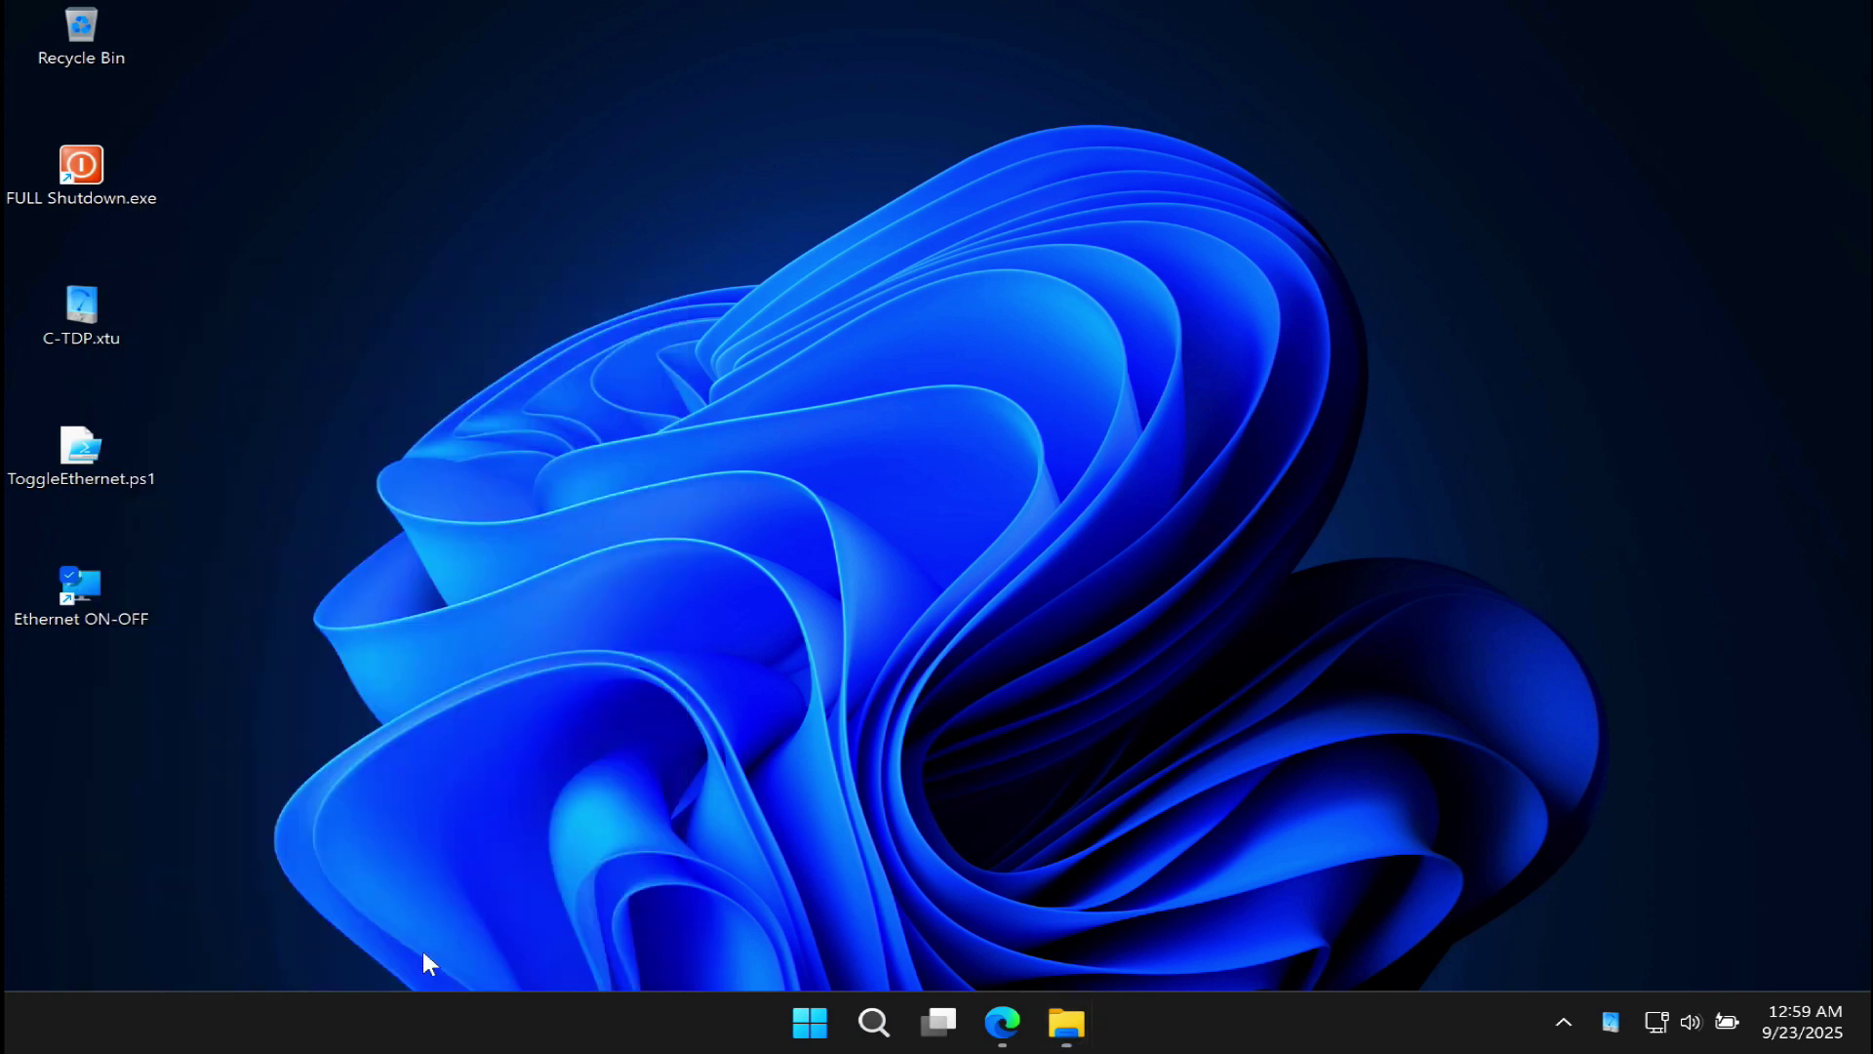
Step: Run the Ethernet ON-OFF shortcut four times to toggle Ethernet off and on
double_click(113, 596)
double_click(98, 587)
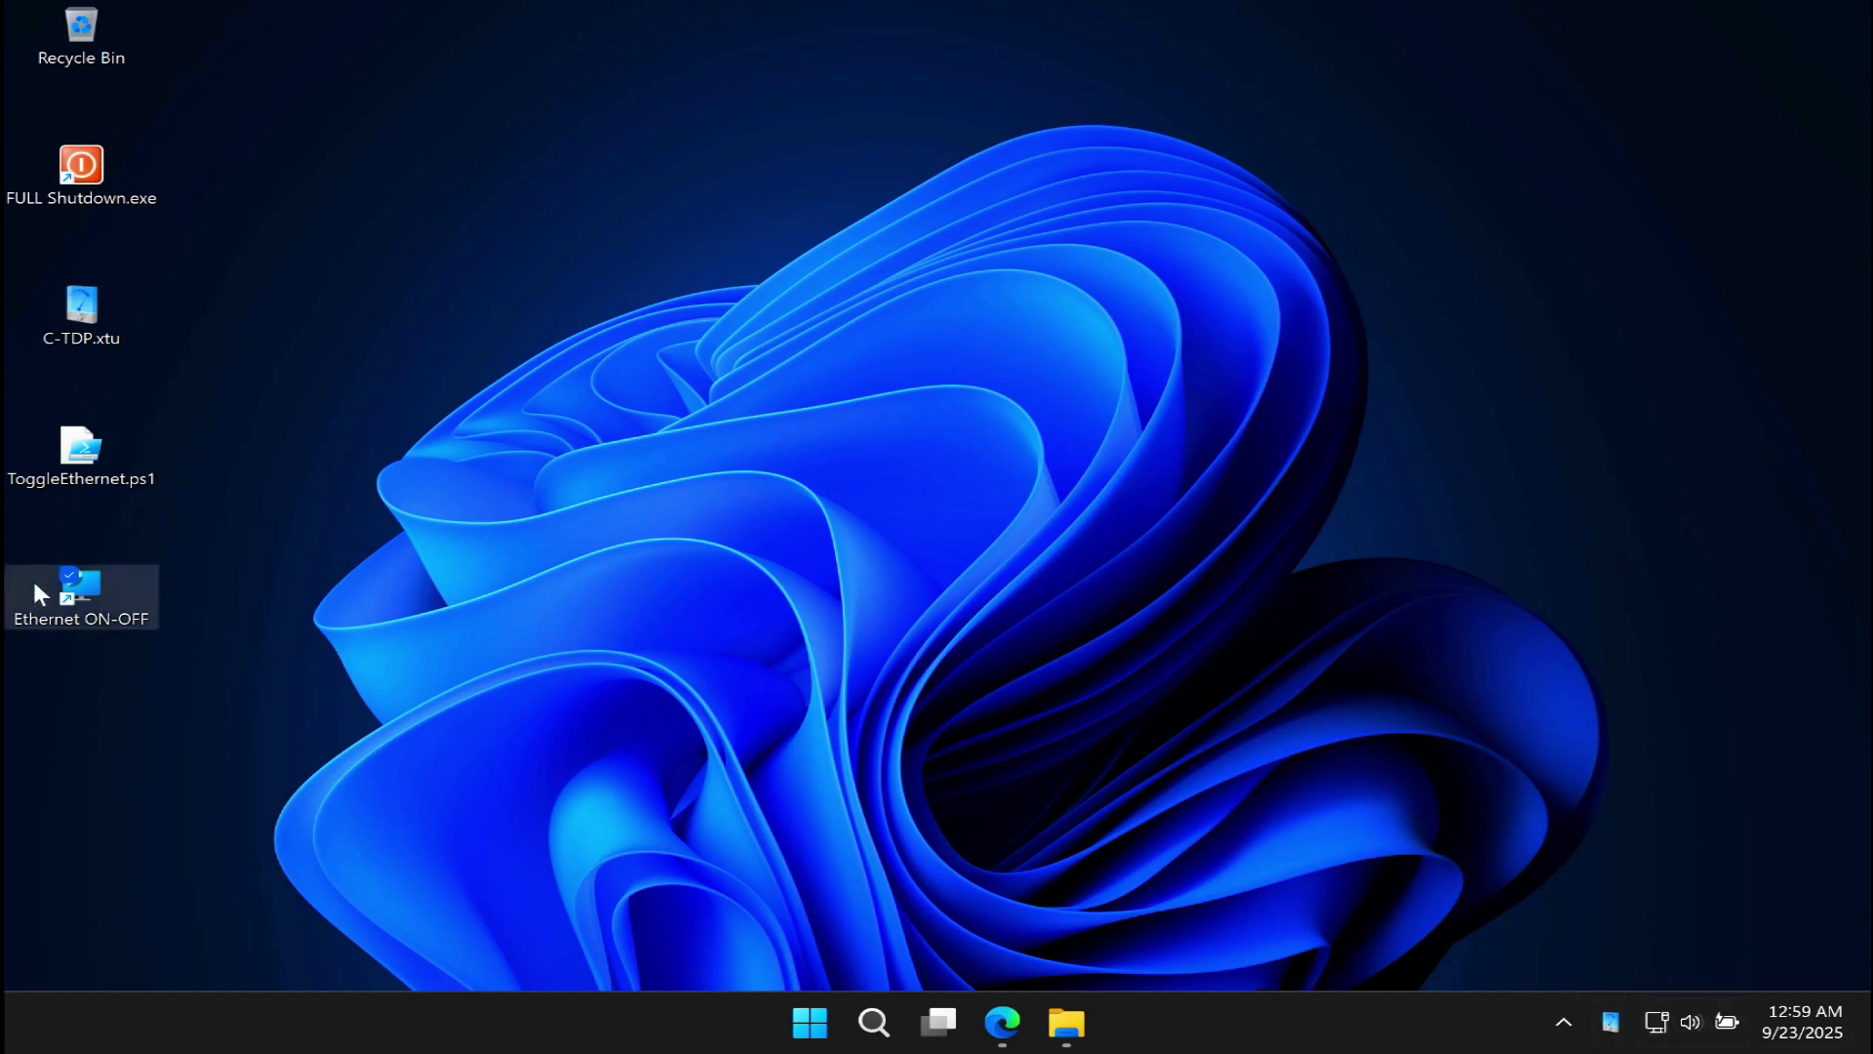
double_click(110, 584)
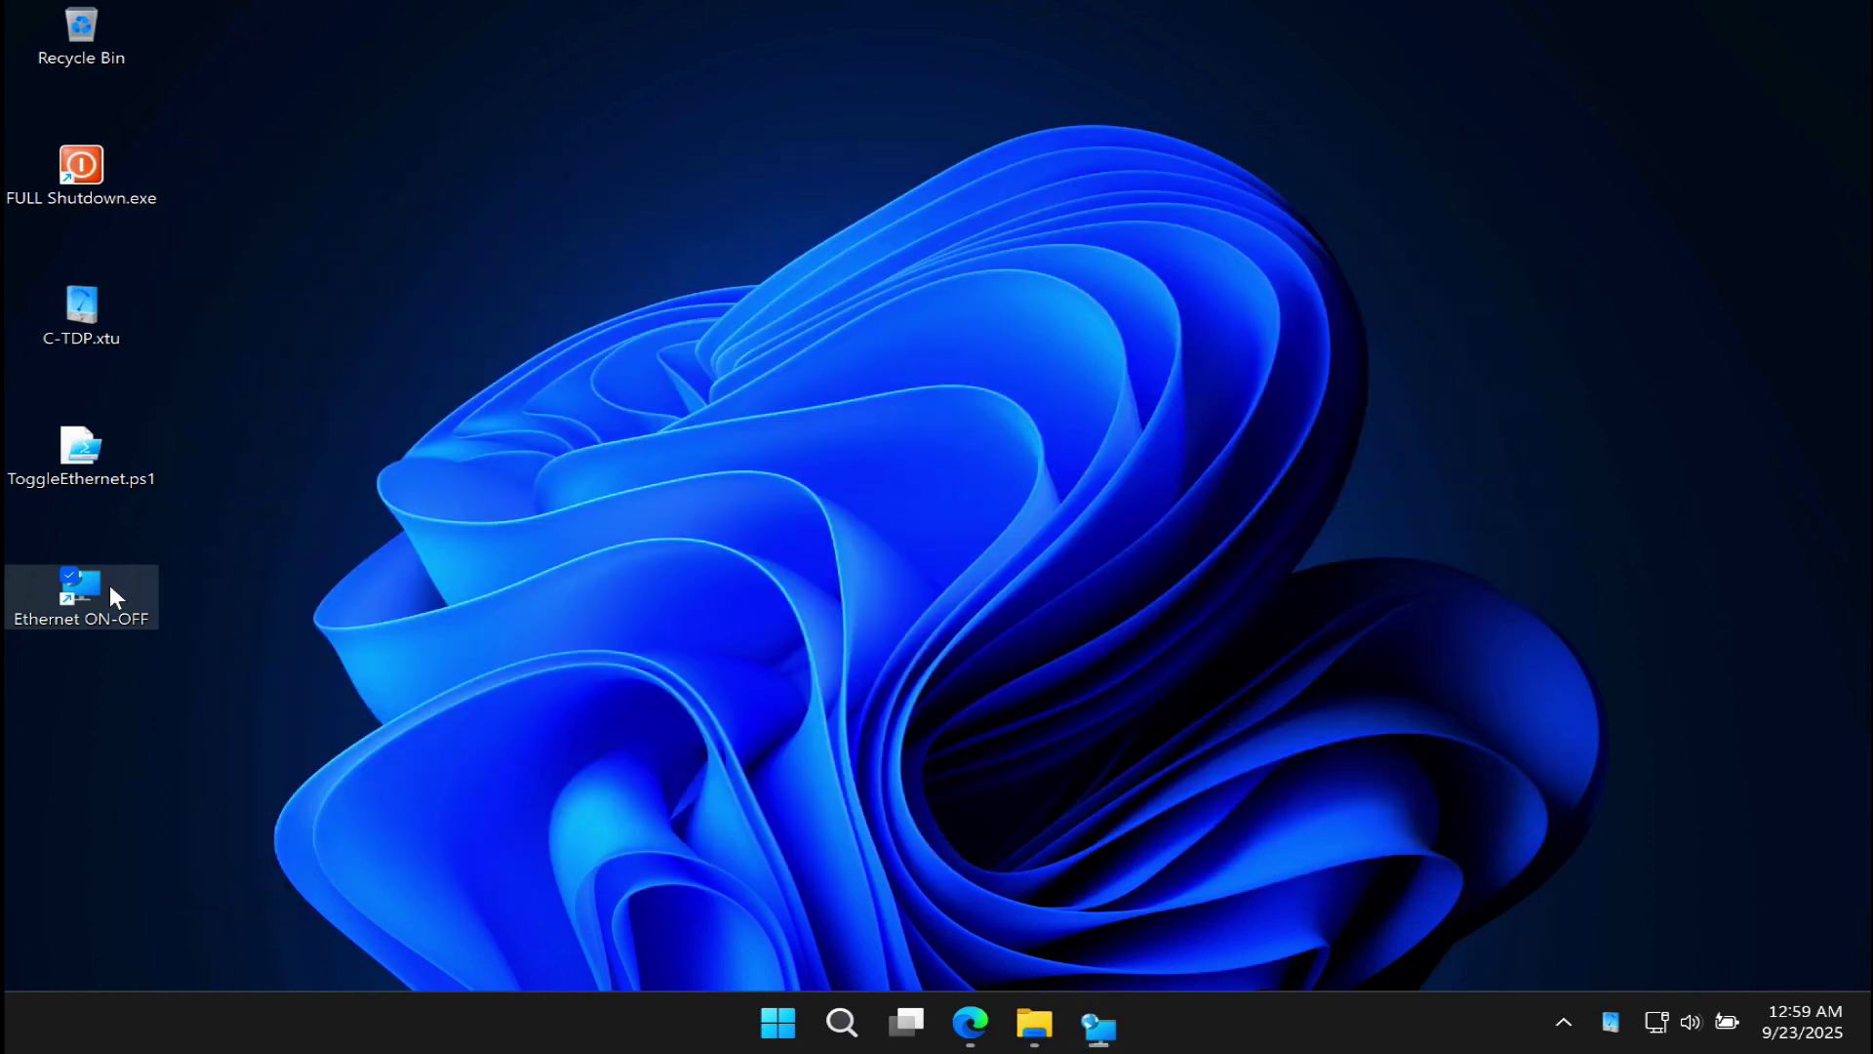
double_click(110, 585)
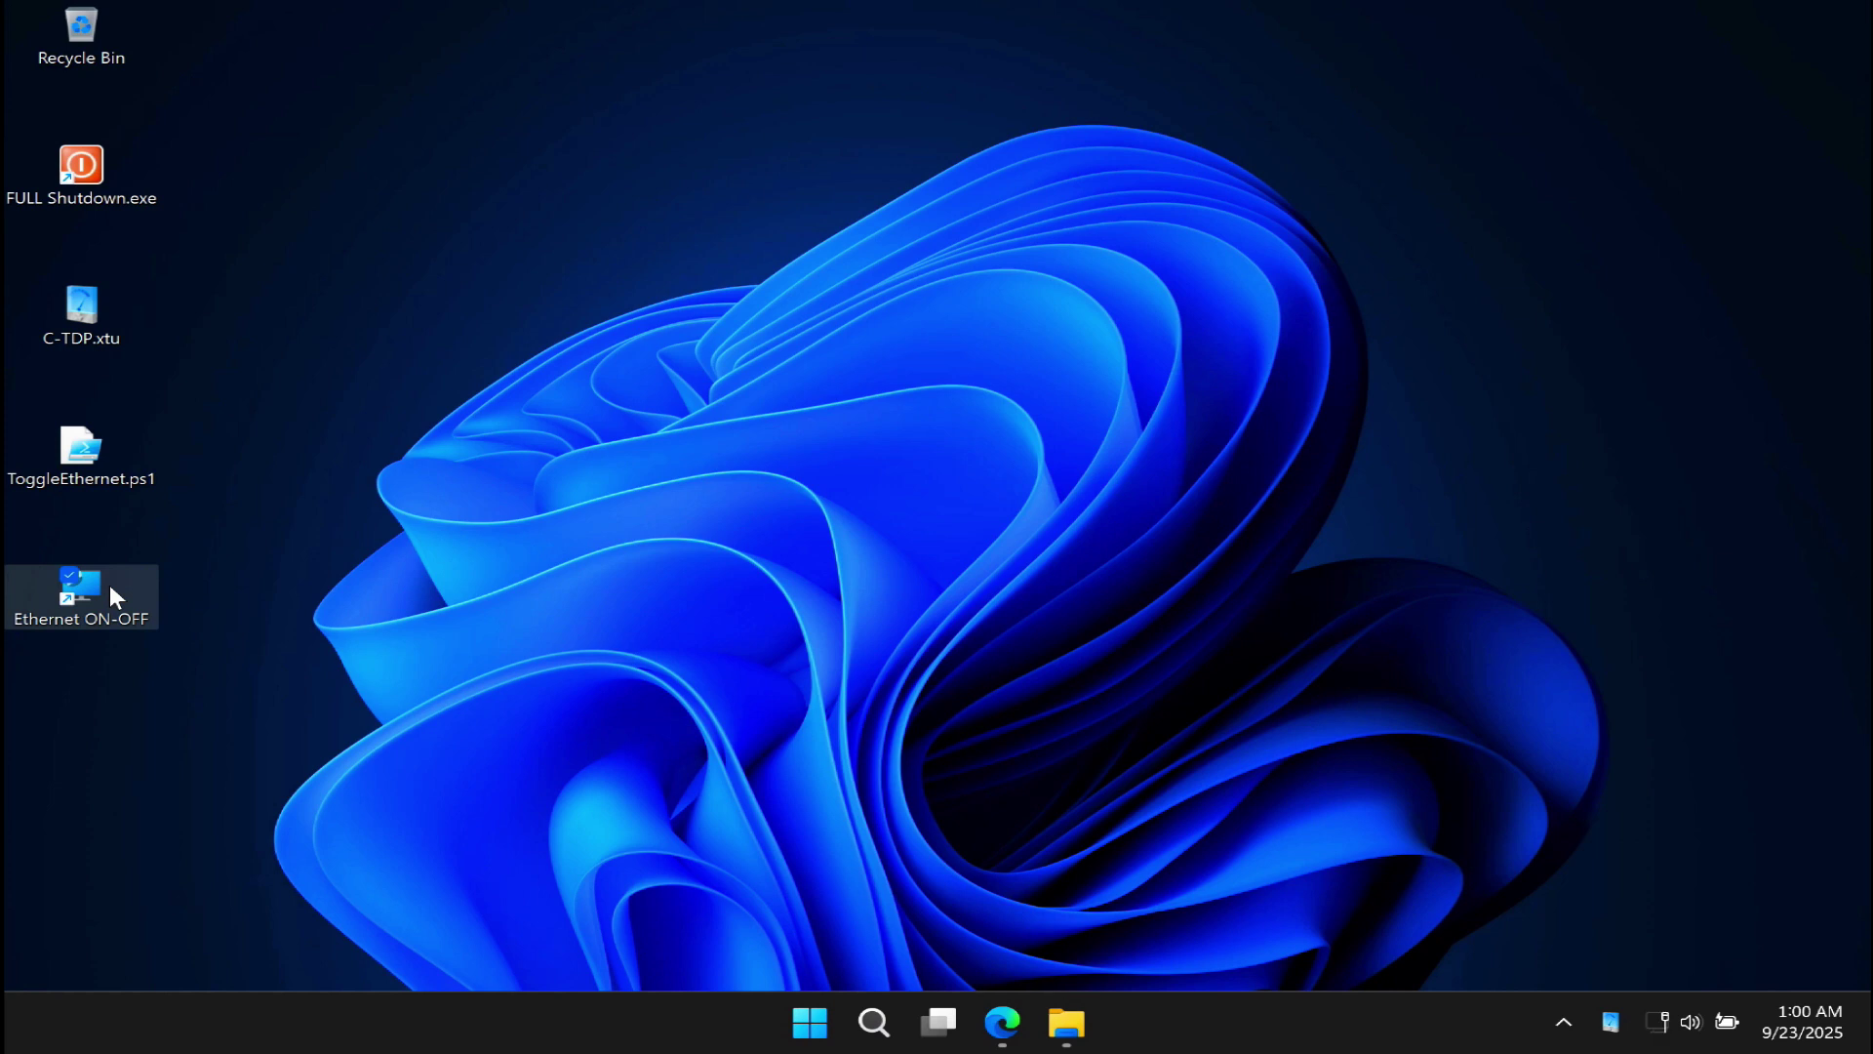
scroll(111, 584, up, 1)
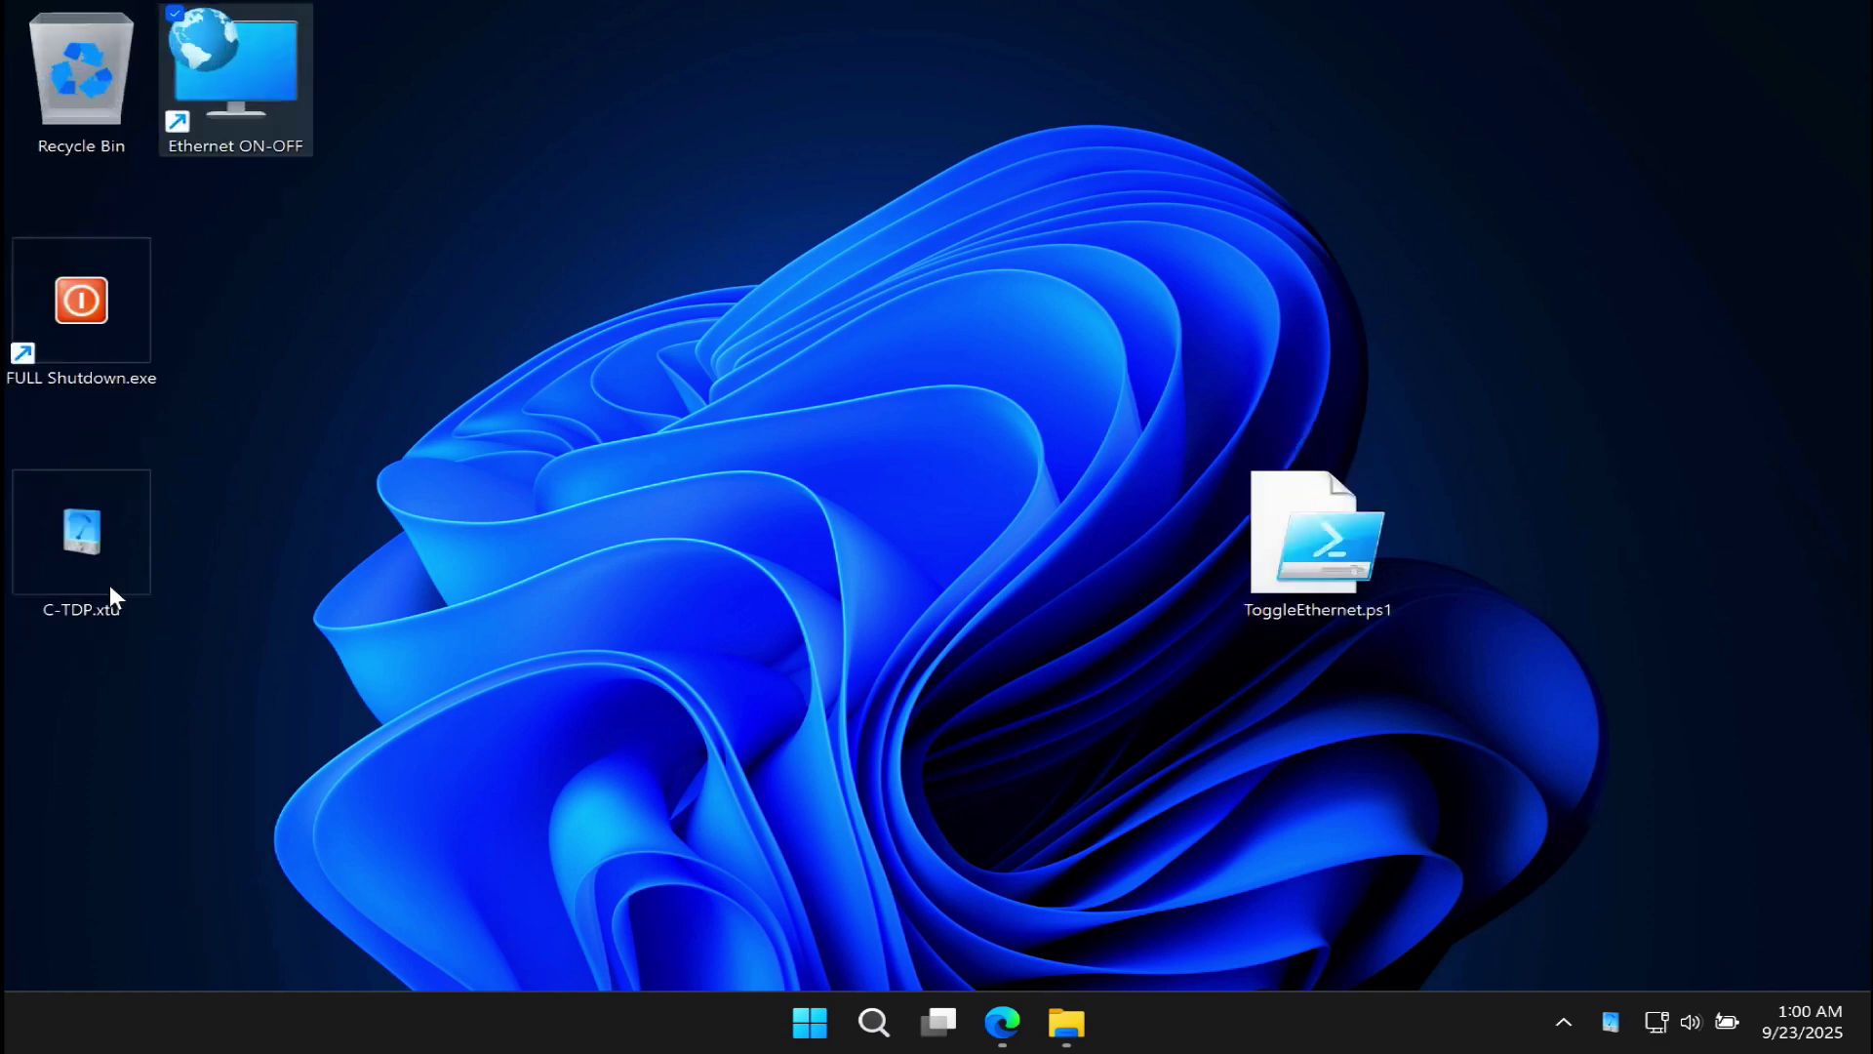